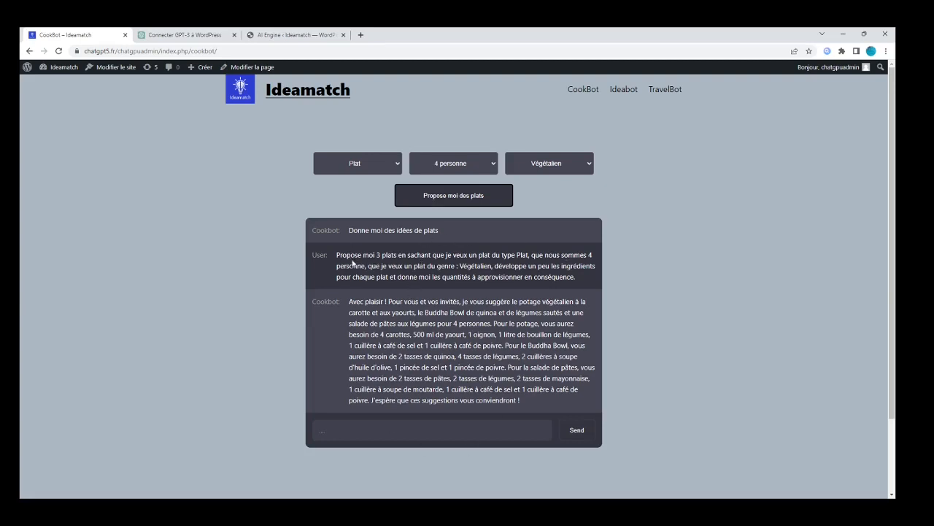
Highlight the user prompt in the CookBot conversation to examine its wording
{"action": "left_click_drag", "start_coordinate": [337, 255], "coordinate": [577, 277]}
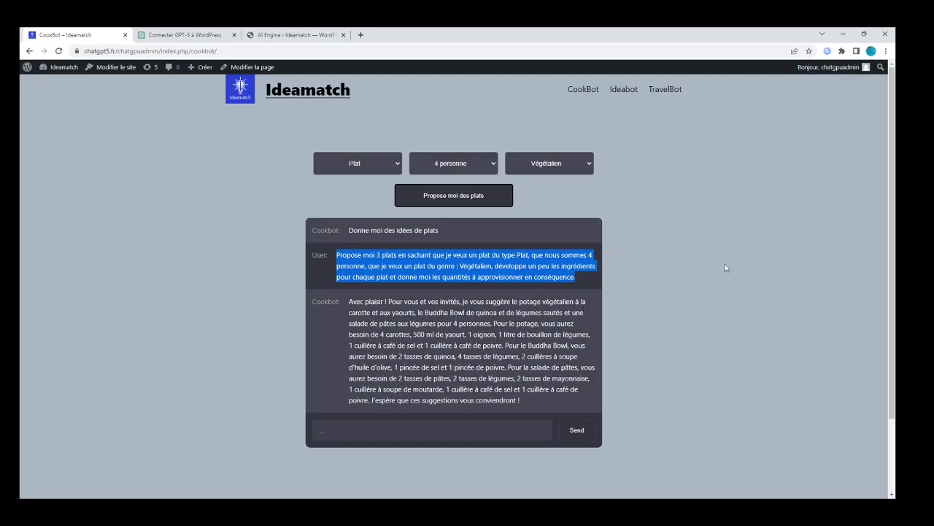
{"action": "left_click", "coordinate": [701, 253]}
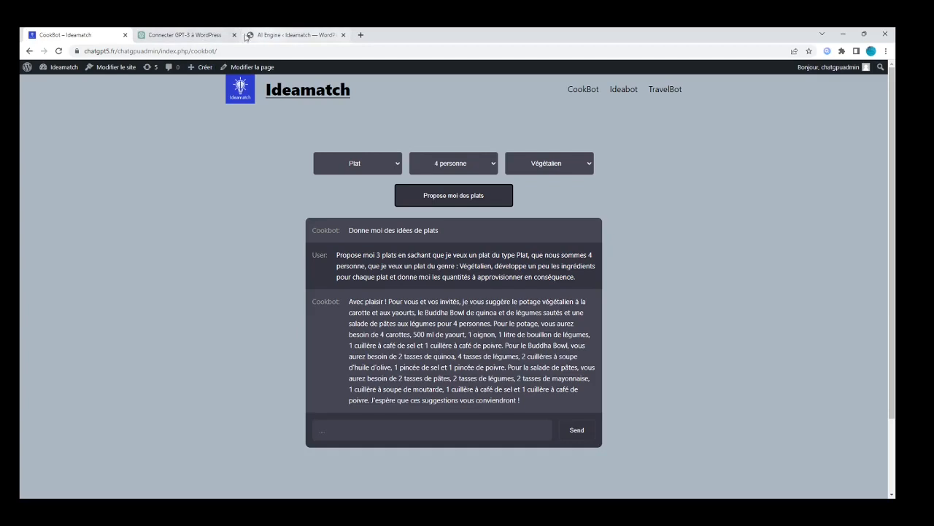
Switch to the WordPress admin and search the plugin directory for "chatgpt"
{"action": "left_click", "coordinate": [271, 37]}
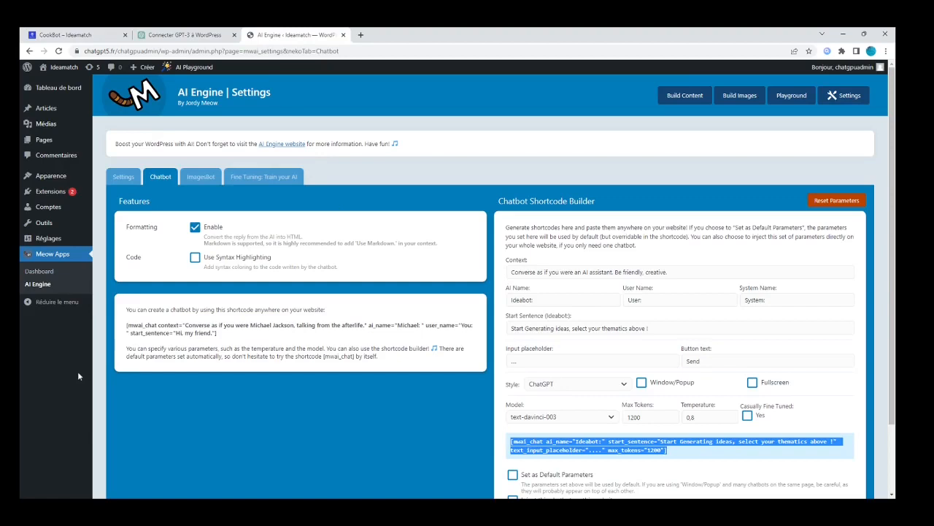
{"action": "left_click", "coordinate": [51, 192]}
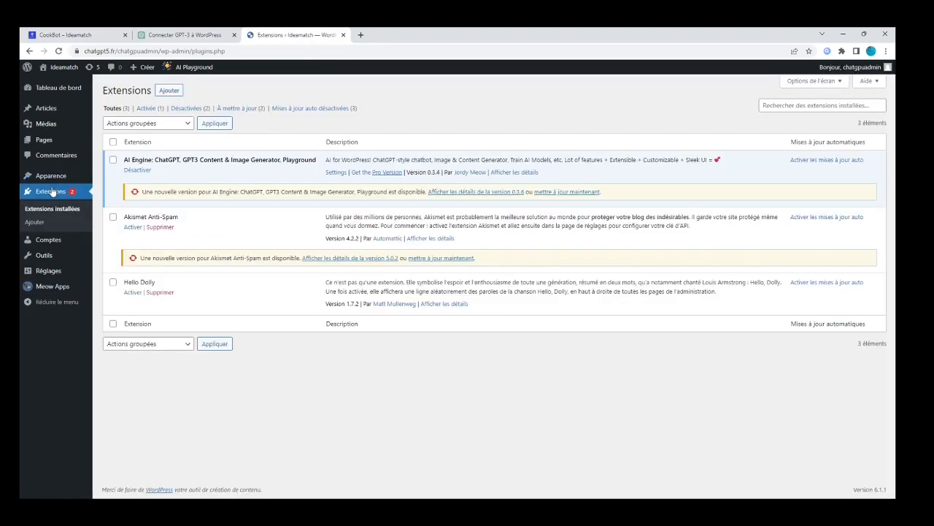
{"action": "left_click", "coordinate": [175, 91]}
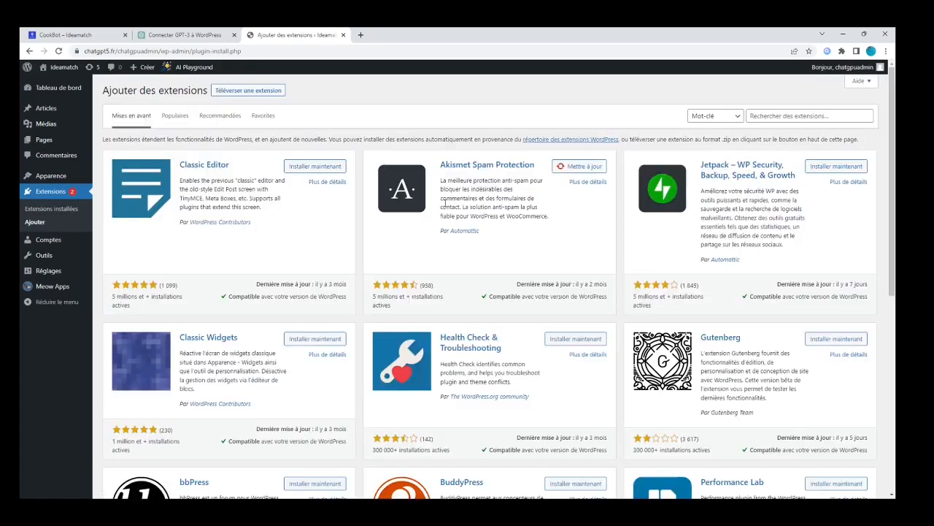
{"action": "left_click", "coordinate": [781, 114]}
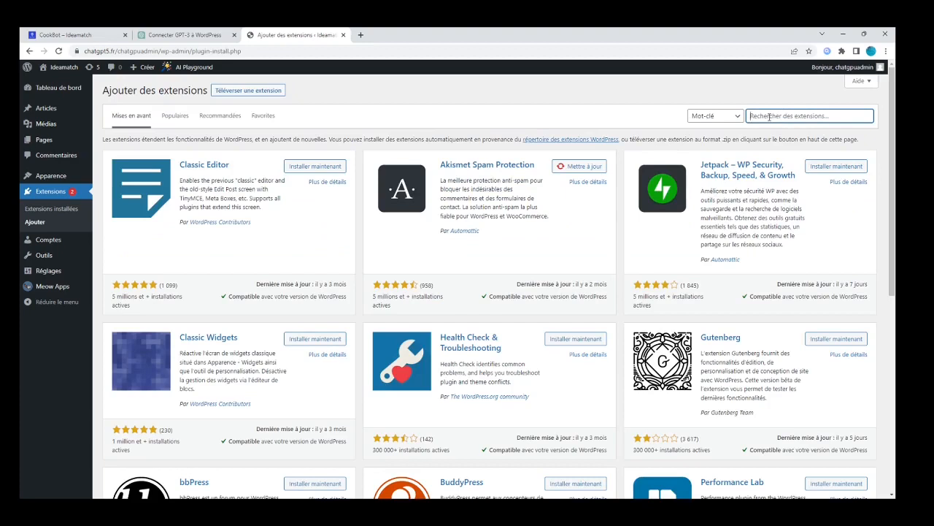
{"action": "type", "text": "chtgpt"}
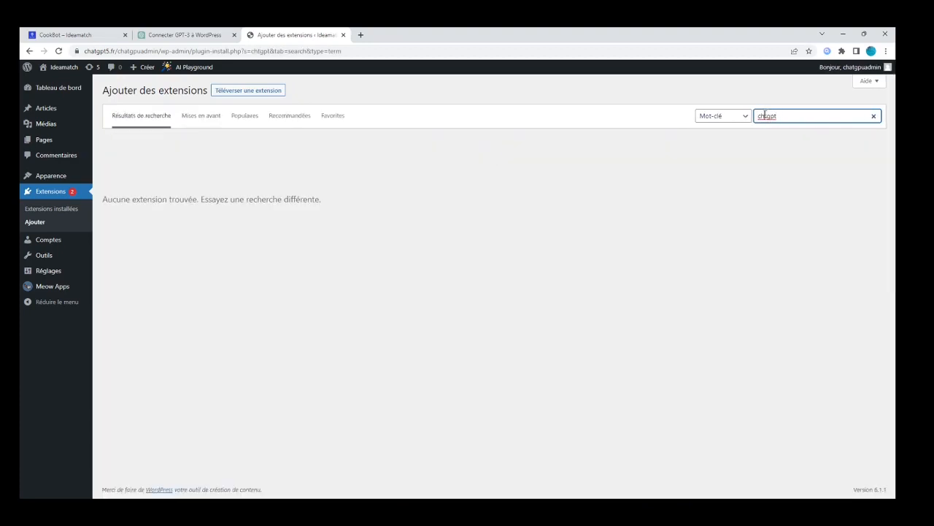
{"action": "type", "text": "a"}
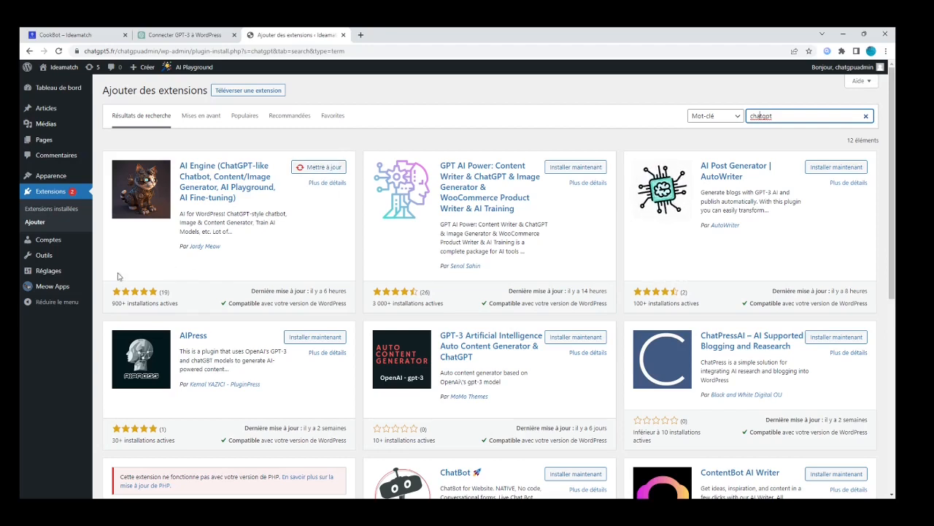
Open the chatbot shortcode builder in the AI Engine plugin settings
{"action": "left_click", "coordinate": [58, 288]}
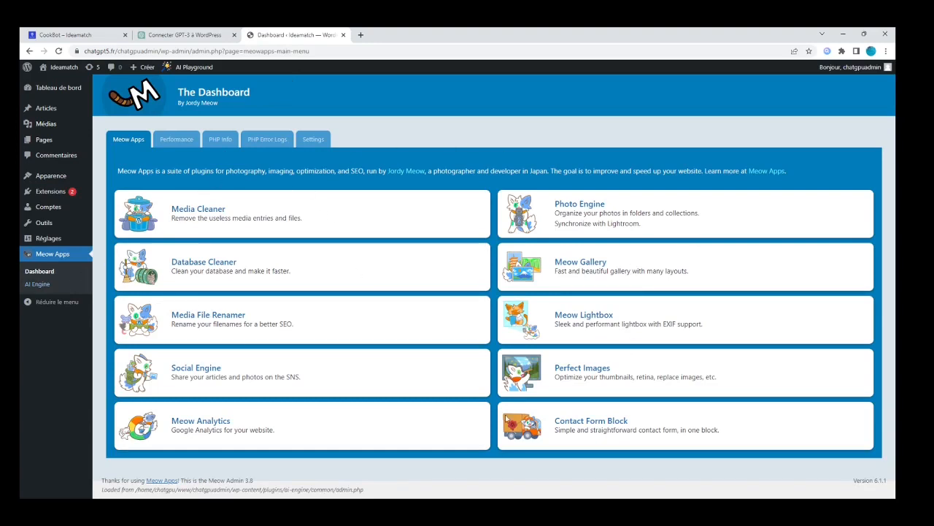
{"action": "left_click", "coordinate": [34, 286]}
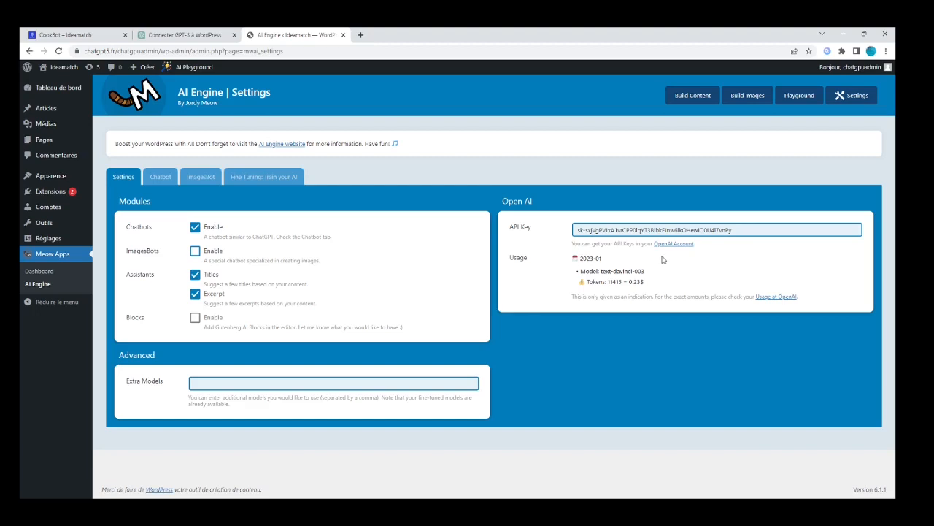
{"action": "left_click", "coordinate": [156, 183]}
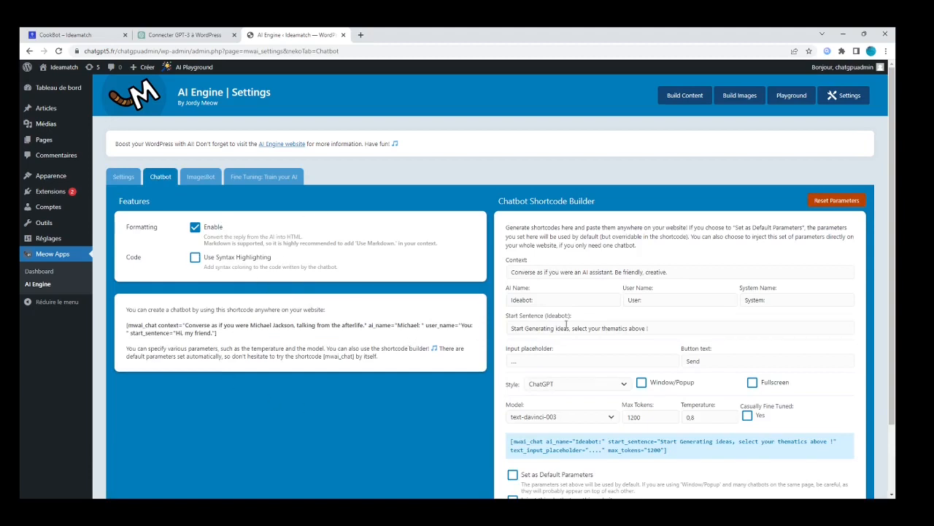
{"action": "scroll", "coordinate": [575, 244], "scroll_direction": "down", "scroll_amount": 1}
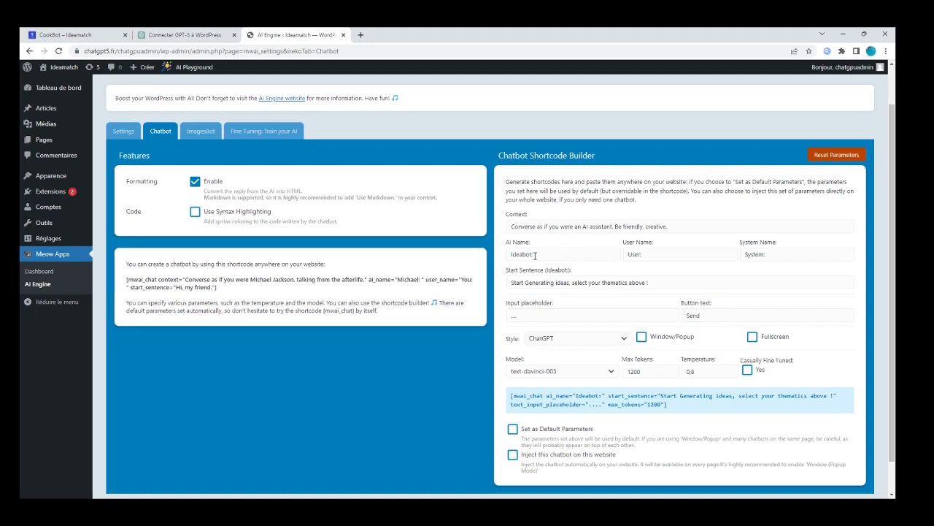
Set the chatbot's AI name to "Cookbot:" and select the generated shortcode
{"action": "left_click_drag", "start_coordinate": [535, 254], "coordinate": [509, 257]}
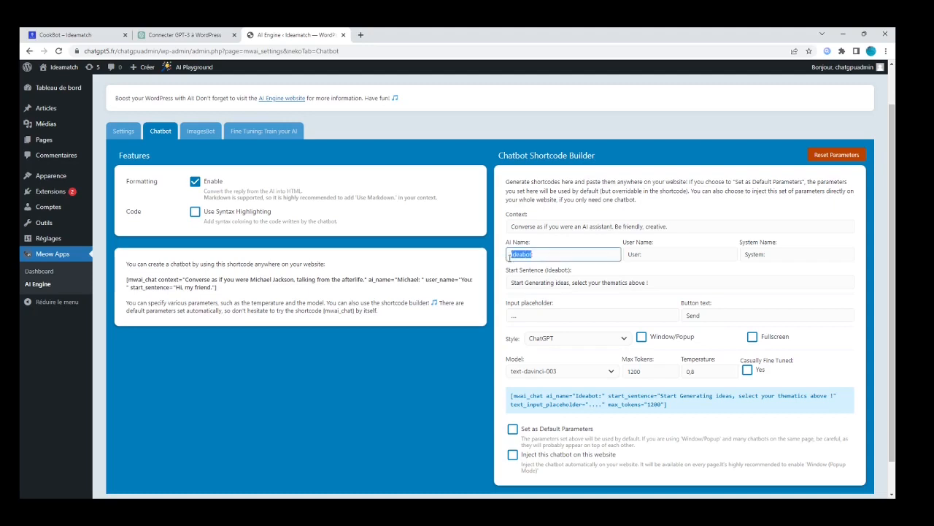
{"action": "type", "text": "Cookbot"}
{"action": "left_click", "coordinate": [446, 389]}
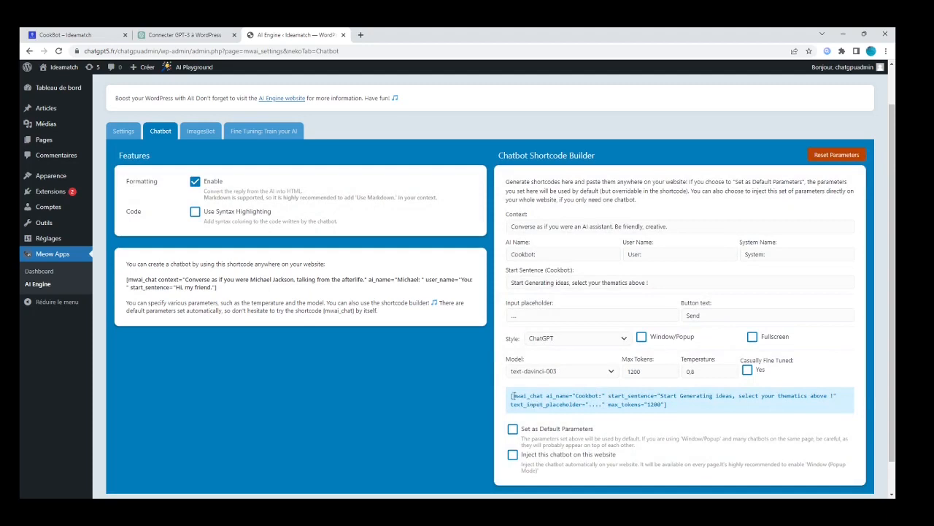
{"action": "left_click_drag", "start_coordinate": [511, 395], "coordinate": [668, 405]}
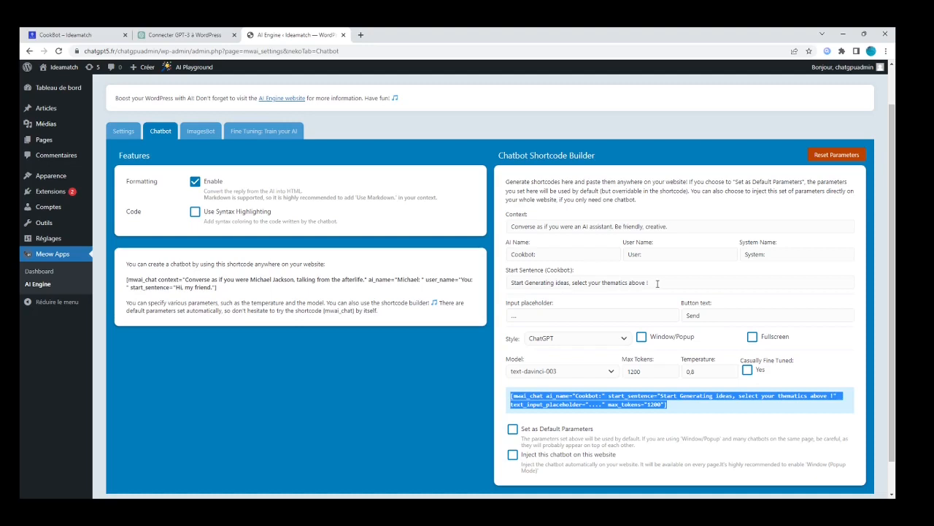
Compare the shortcode builder's start sentence with the opening message in the CookBot chat on the site
{"action": "left_click_drag", "start_coordinate": [657, 284], "coordinate": [501, 290]}
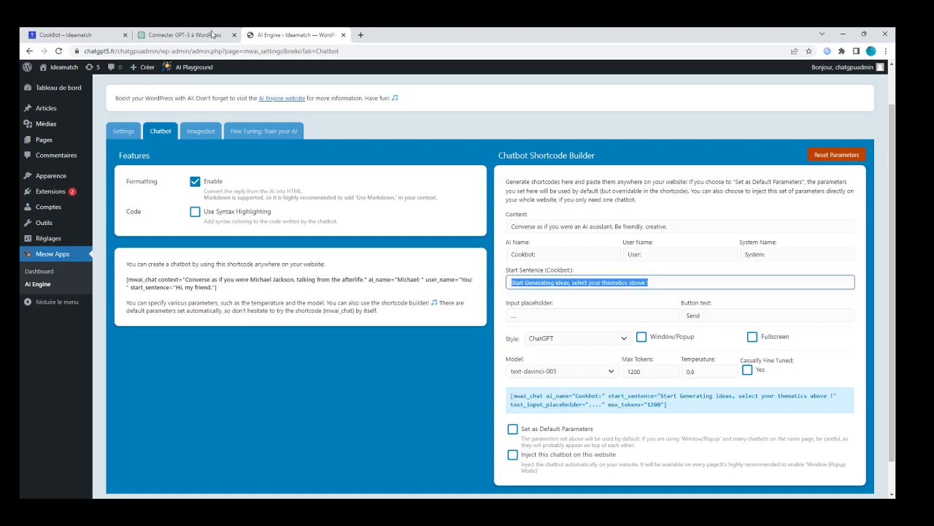
{"action": "left_click", "coordinate": [73, 36]}
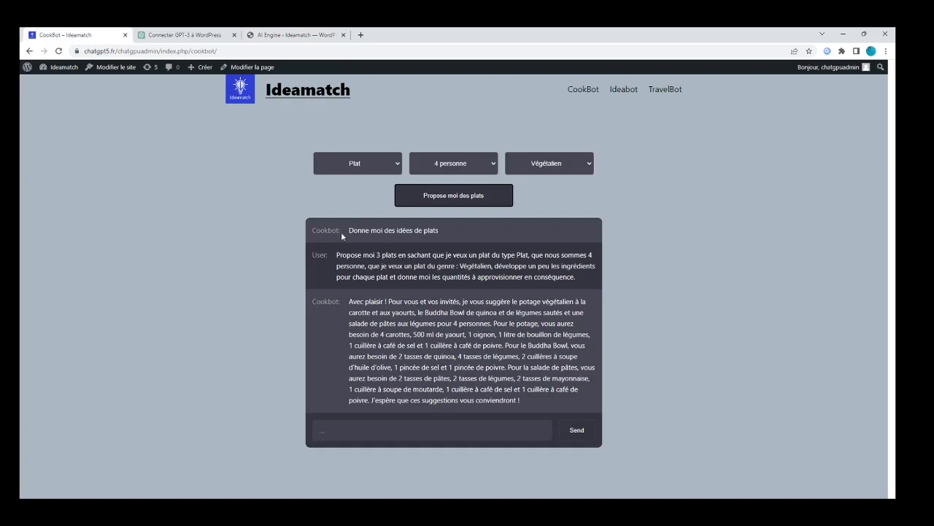
{"action": "left_click_drag", "start_coordinate": [349, 230], "coordinate": [457, 230]}
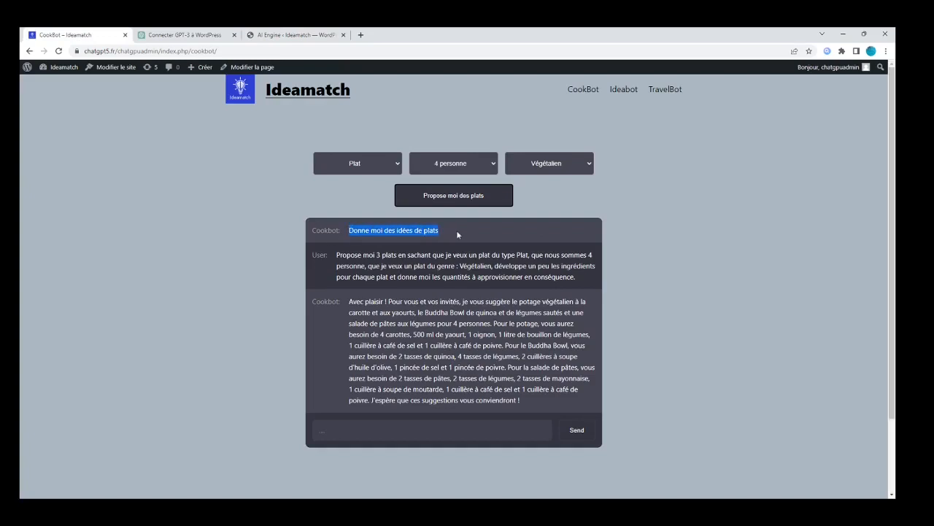
{"action": "left_click", "coordinate": [276, 39]}
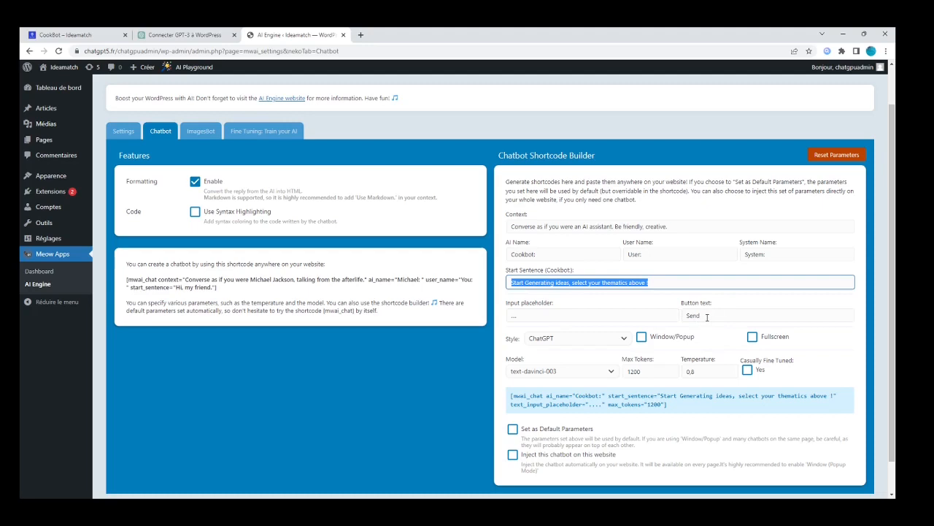
Inspect the available chatbot models without changing the selection, and select the full generated shortcode
{"action": "left_click", "coordinate": [570, 375]}
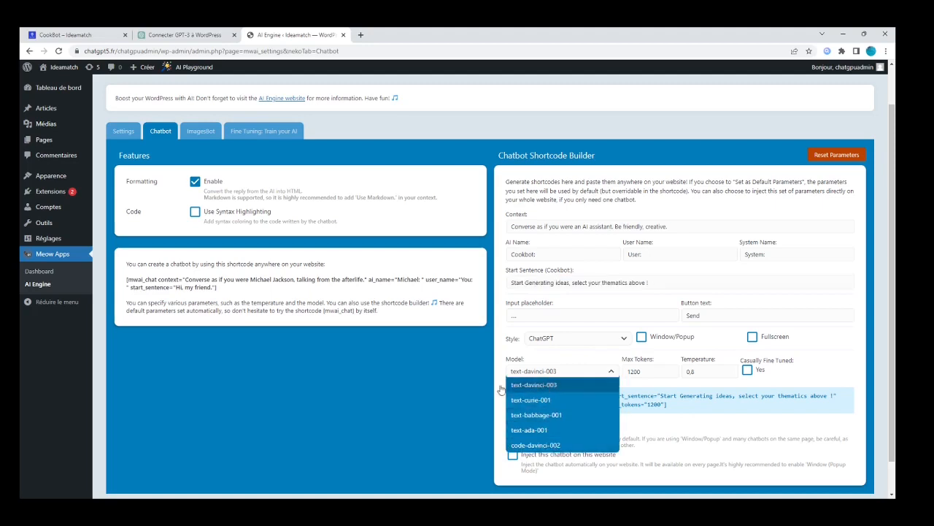
{"action": "left_click", "coordinate": [464, 383]}
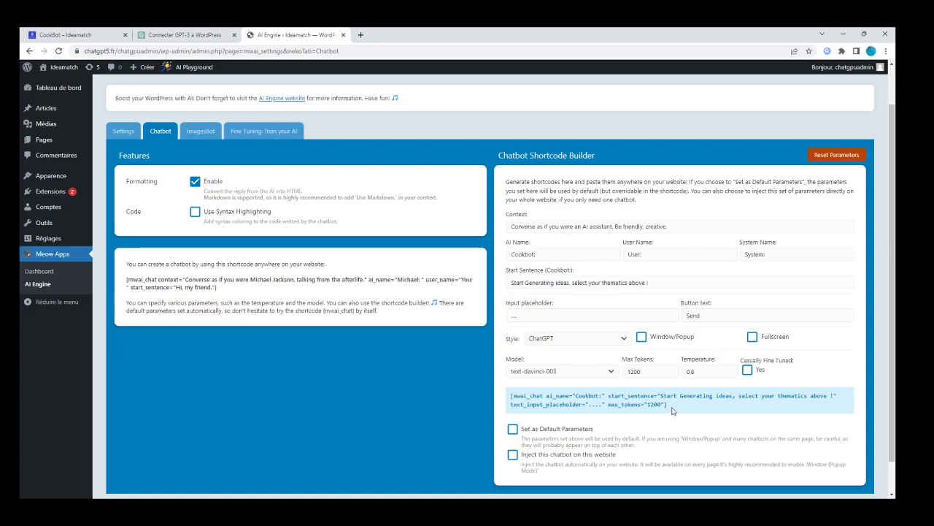
{"action": "left_click_drag", "start_coordinate": [668, 406], "coordinate": [511, 395]}
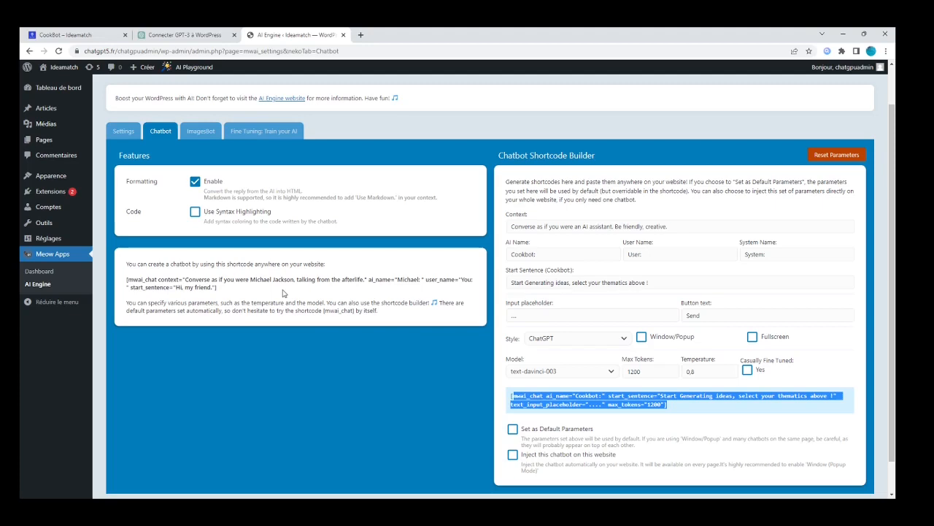
Open the CookBot page for editing in WordPress
{"action": "mouse_move", "coordinate": [46, 143]}
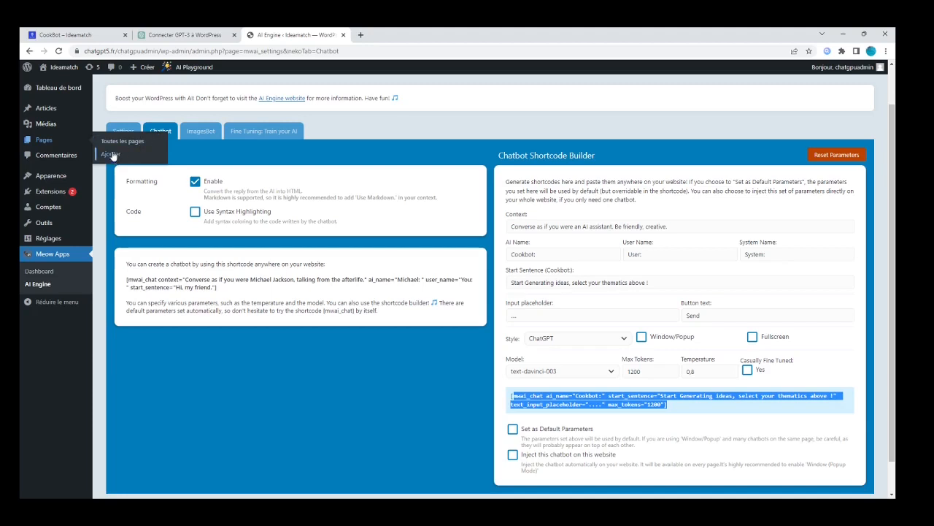
{"action": "left_click", "coordinate": [83, 36]}
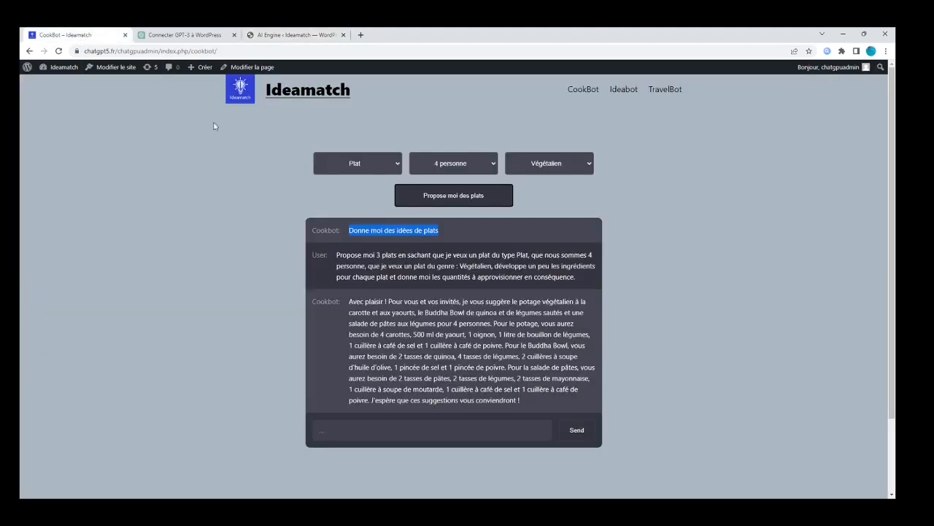
{"action": "left_click", "coordinate": [259, 70]}
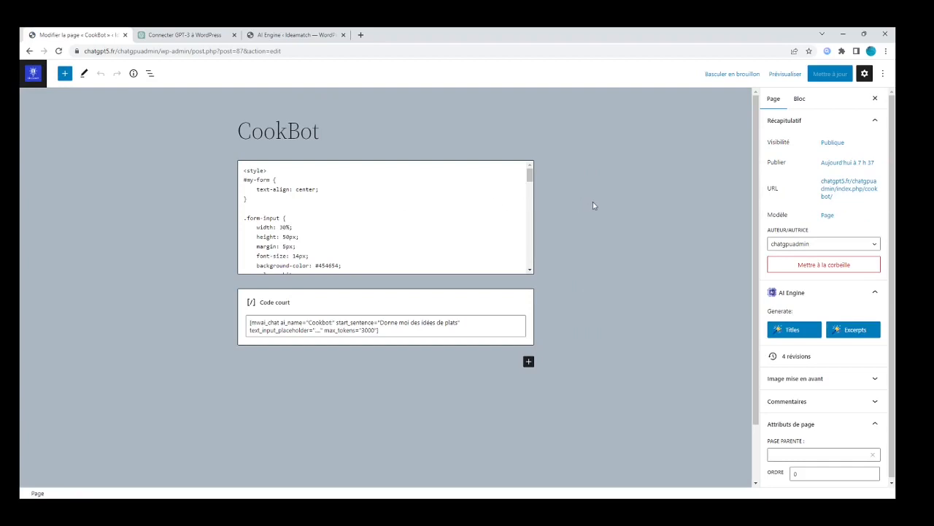
Examine the block types that can be added and the chatbot shortcode in the page's Code court block
{"action": "left_click", "coordinate": [529, 364]}
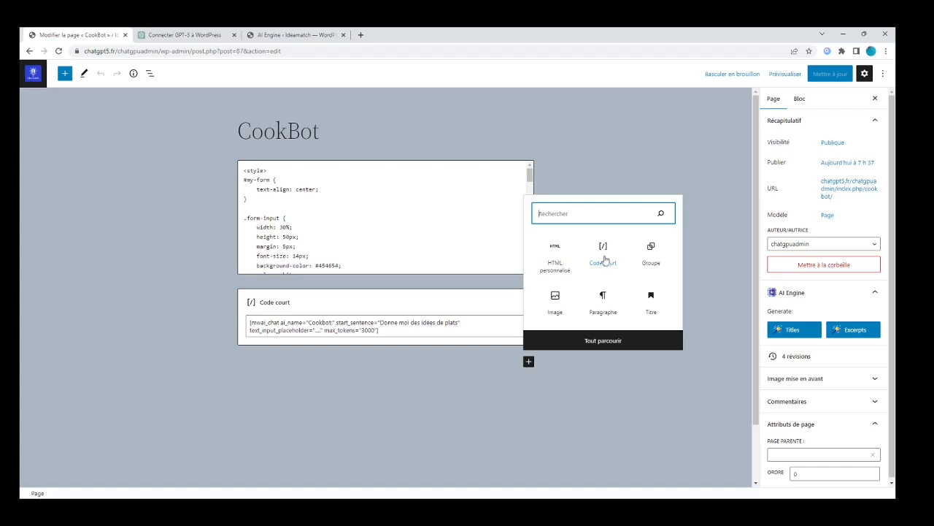
{"action": "left_click", "coordinate": [484, 407]}
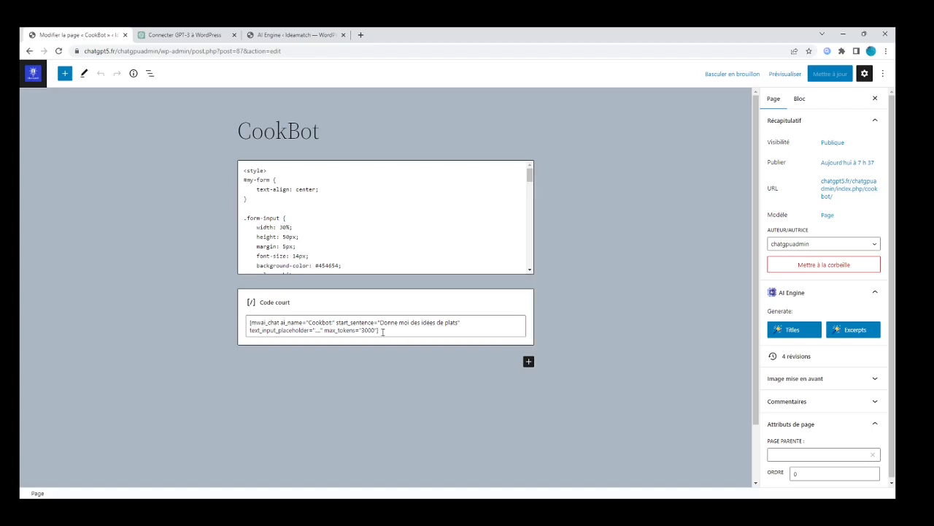
{"action": "left_click_drag", "start_coordinate": [390, 333], "coordinate": [252, 325]}
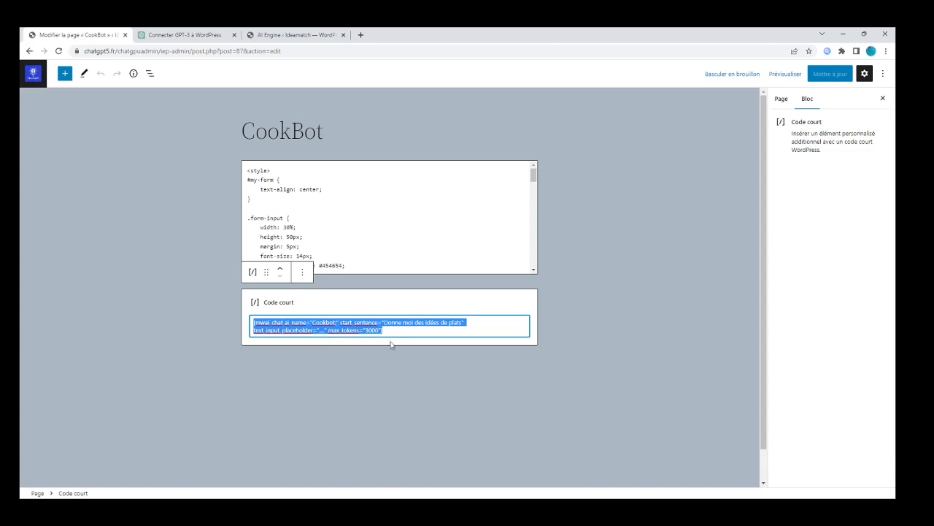
{"action": "left_click", "coordinate": [348, 352]}
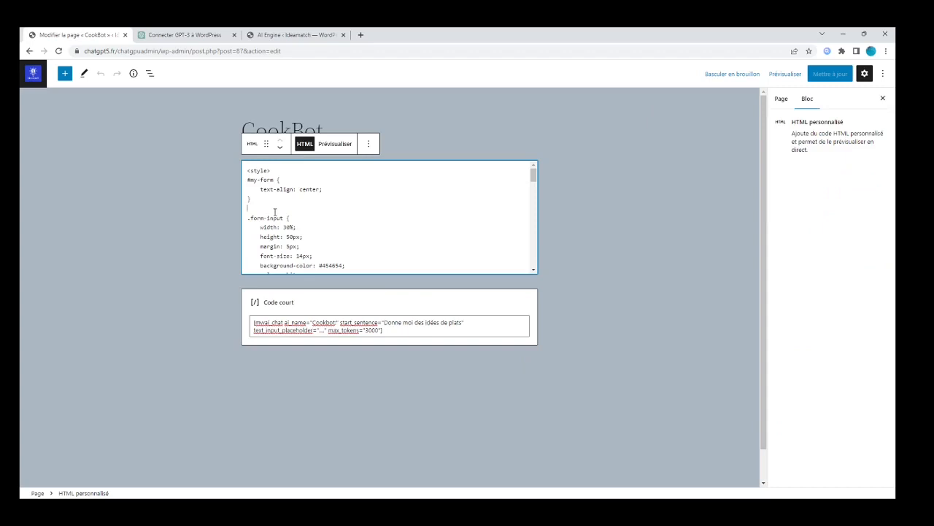
Update the CookBot page and view the published version in a new tab
{"action": "left_click", "coordinate": [847, 72]}
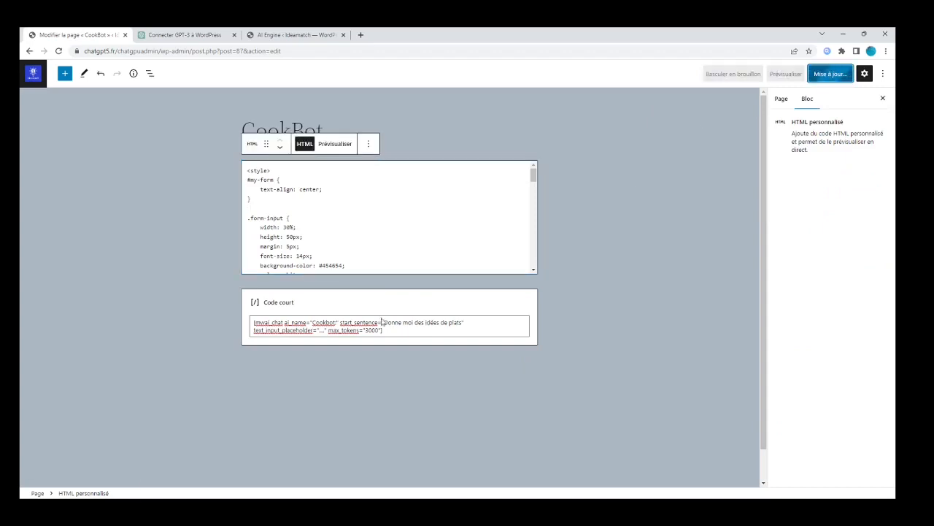
{"action": "middle_click", "coordinate": [120, 471]}
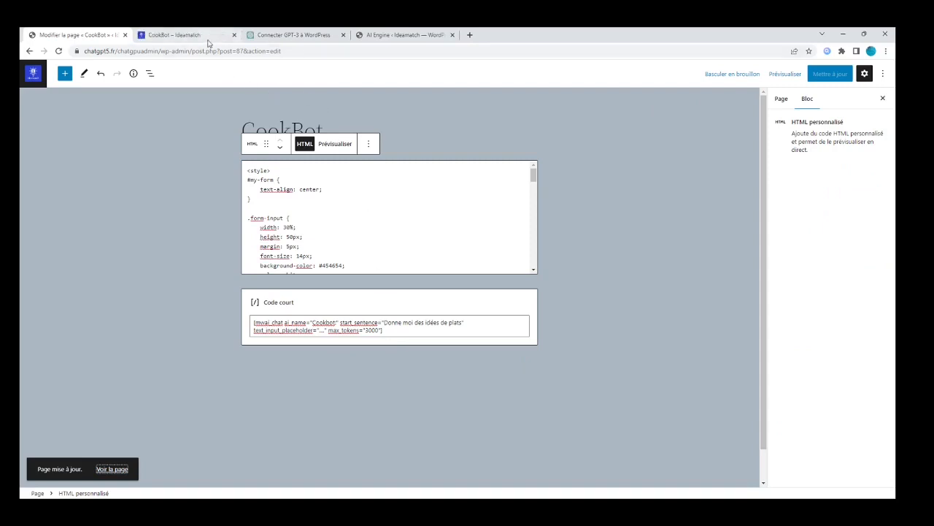
{"action": "left_click", "coordinate": [206, 38]}
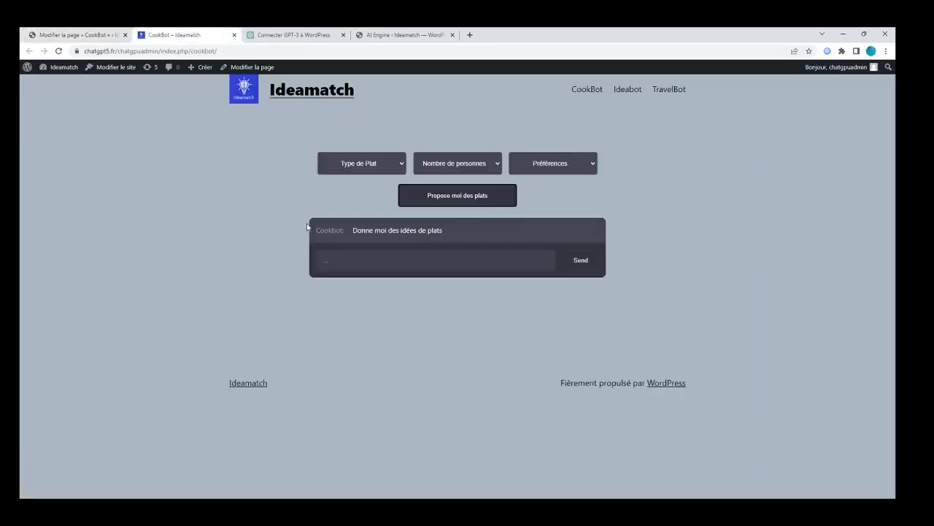
Compare the custom HTML block in the page editor with the form shown on the published CookBot page
{"action": "left_click", "coordinate": [92, 37]}
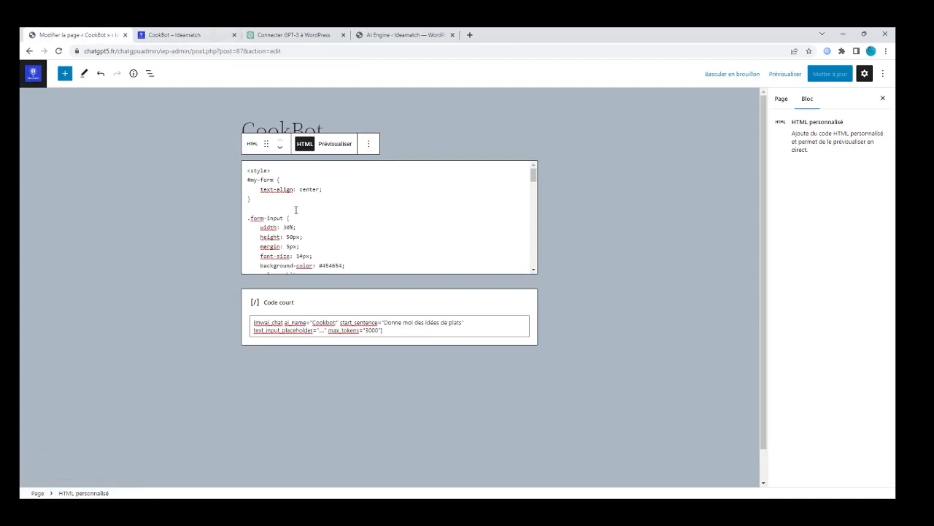
{"action": "left_click", "coordinate": [208, 35]}
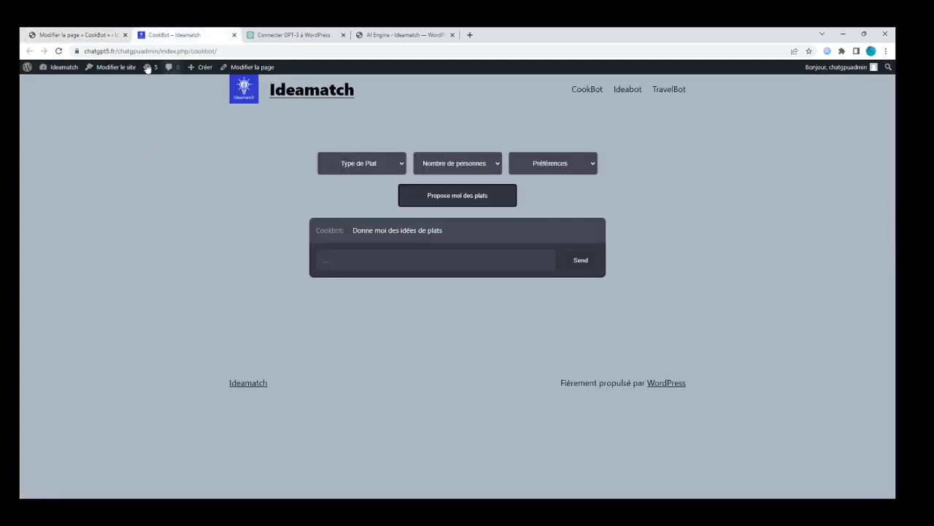
{"action": "left_click", "coordinate": [80, 37]}
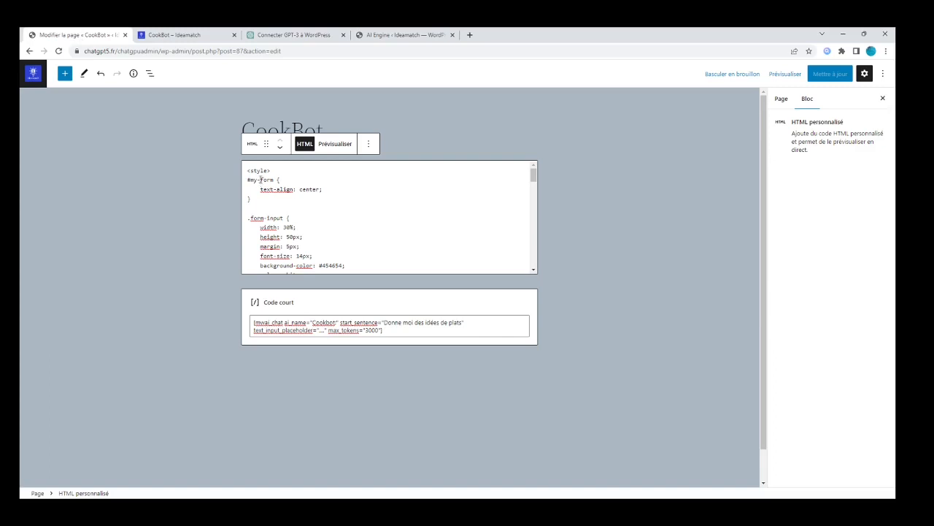
Examine the style section of the custom HTML block alongside the chatbot shortcode builder and the published CookBot page
{"action": "left_click_drag", "start_coordinate": [246, 170], "coordinate": [323, 243]}
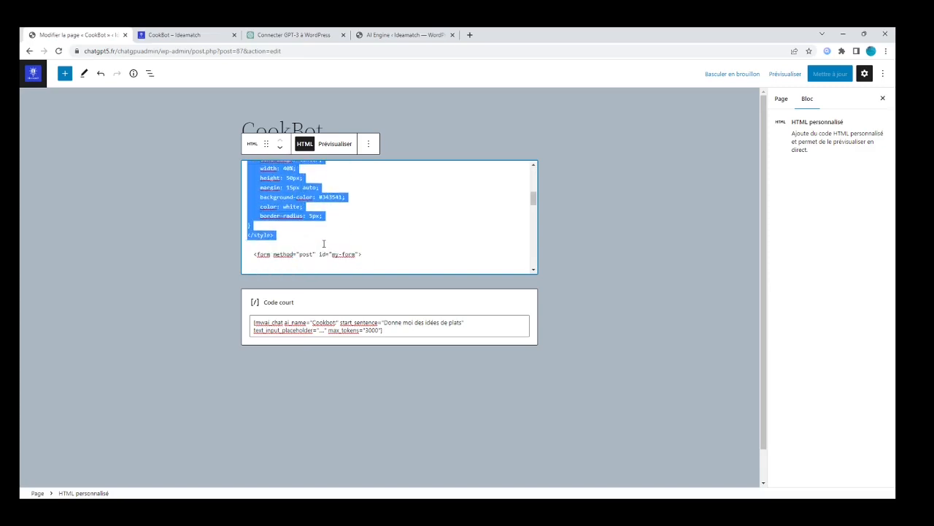
{"action": "scroll", "coordinate": [326, 212], "scroll_direction": "up", "scroll_amount": 1}
{"action": "scroll", "coordinate": [326, 212], "scroll_direction": "up", "scroll_amount": 4}
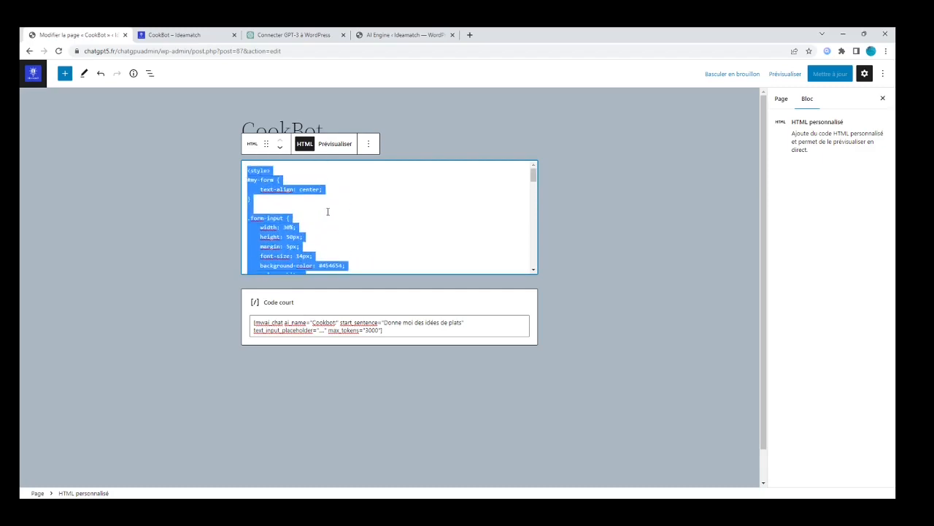
{"action": "left_click", "coordinate": [402, 35]}
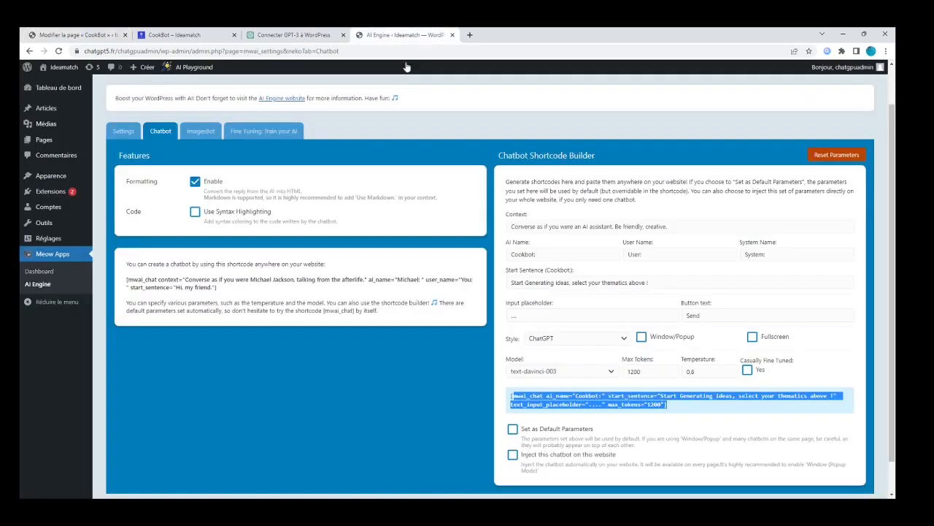
{"action": "left_click", "coordinate": [202, 38]}
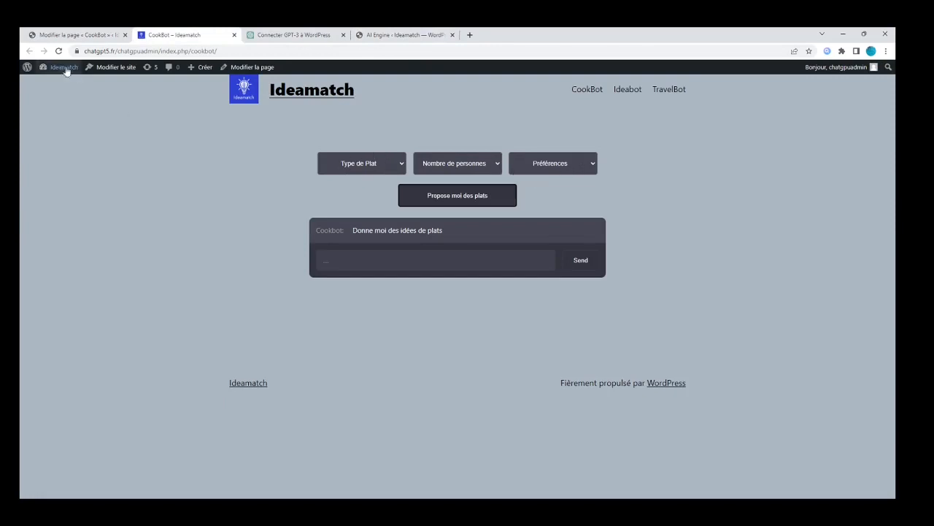
{"action": "left_click", "coordinate": [72, 40]}
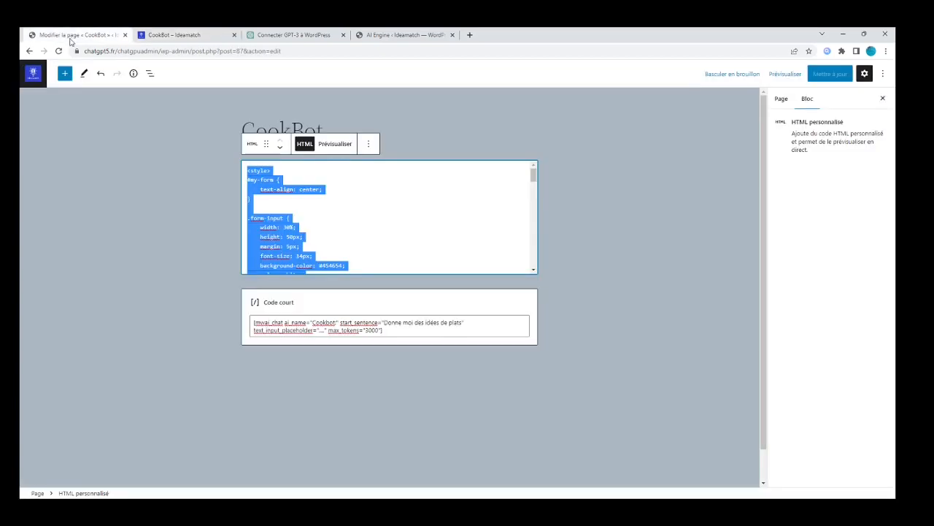
{"action": "scroll", "coordinate": [322, 215], "scroll_direction": "down", "scroll_amount": 3}
{"action": "scroll", "coordinate": [322, 215], "scroll_direction": "down", "scroll_amount": 3}
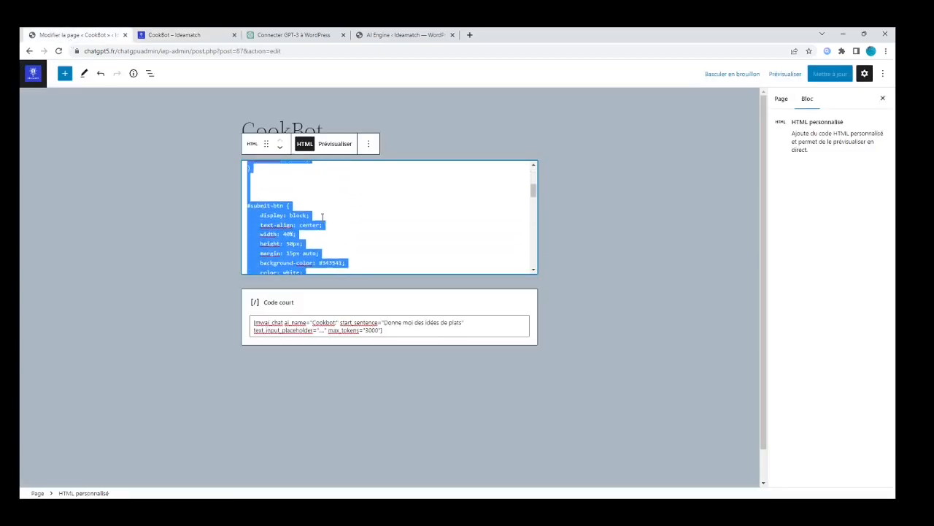
{"action": "scroll", "coordinate": [322, 216], "scroll_direction": "down", "scroll_amount": 2}
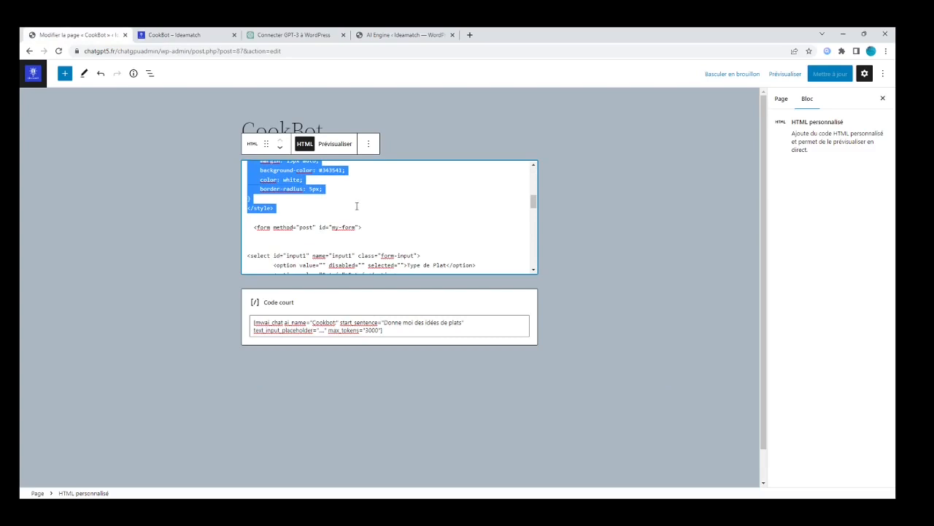
Indent the input1 select tag in the custom HTML block and remove the blank lines between it and the opening form tag
{"action": "left_click", "coordinate": [250, 255]}
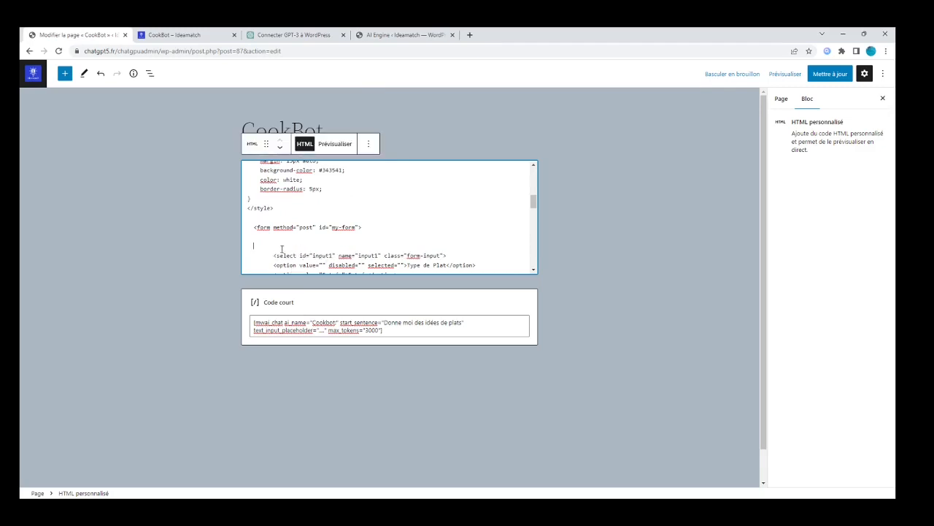
{"action": "key", "text": "Up"}
{"action": "key", "text": "BackSpace"}
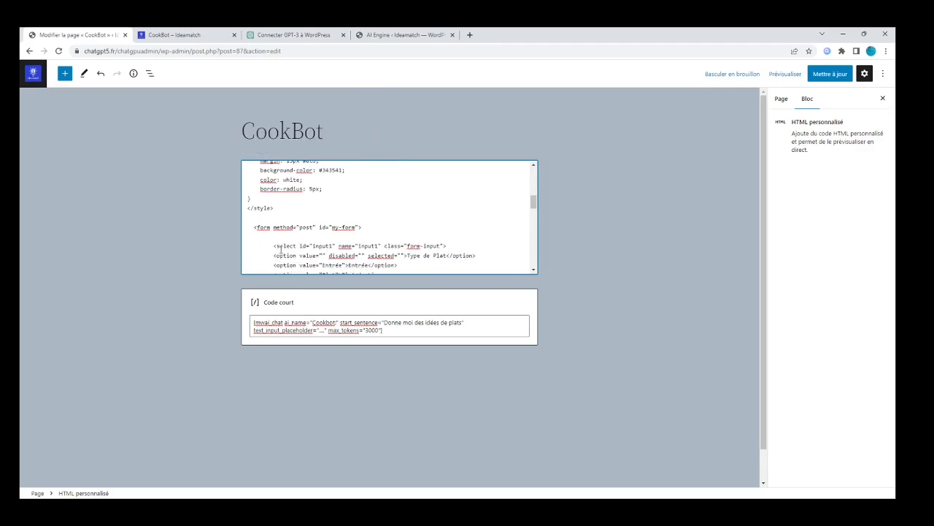
{"action": "key", "text": "BackSpace"}
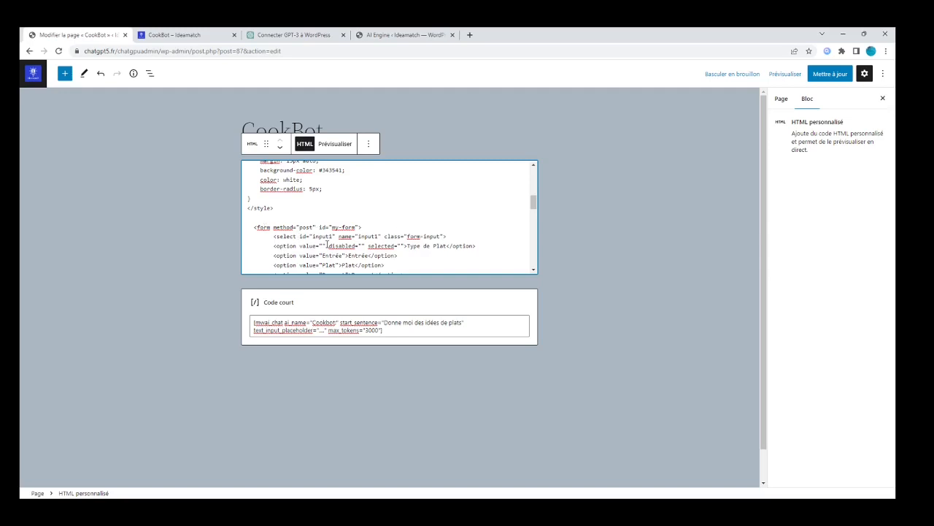
Compare the code of the Type de Plat and Nombre de personnes lists with the dropdowns on the published CookBot page
{"action": "scroll", "coordinate": [327, 244], "scroll_direction": "down", "scroll_amount": 1}
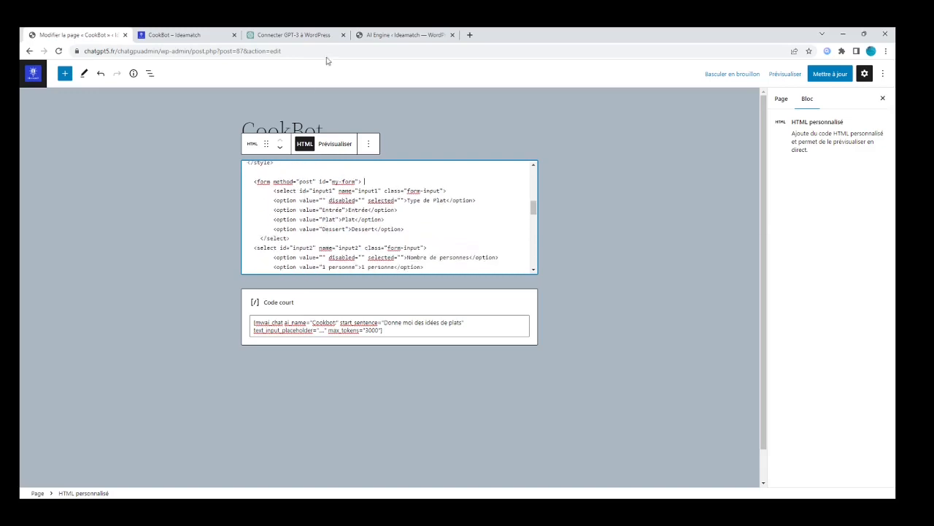
{"action": "left_click", "coordinate": [389, 37]}
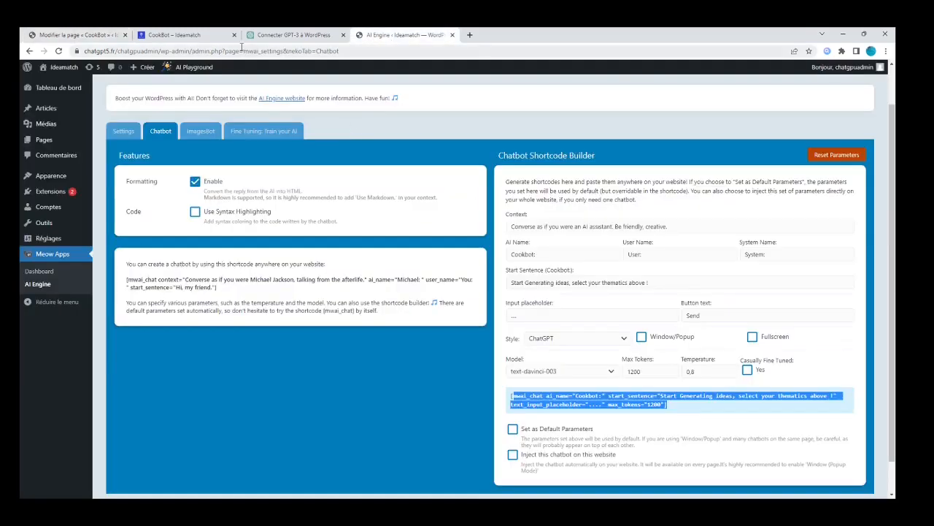
{"action": "left_click", "coordinate": [192, 35]}
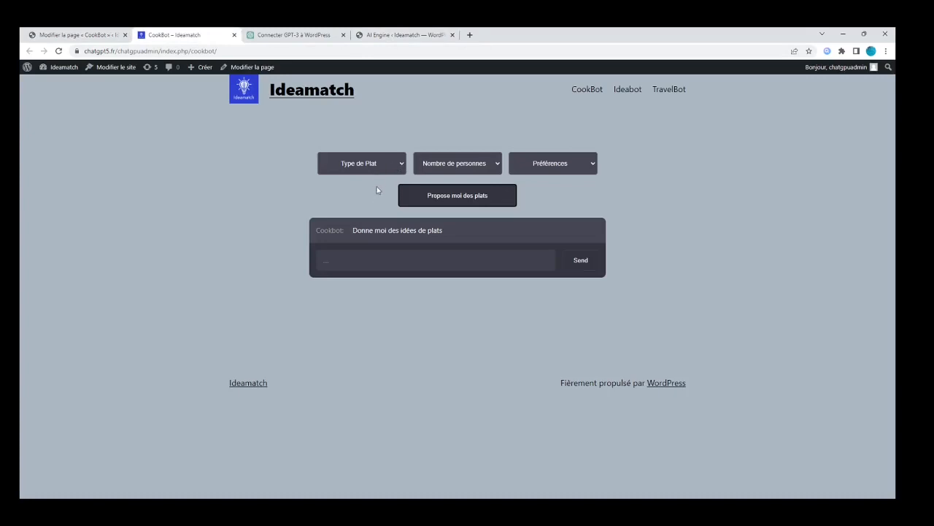
{"action": "left_click", "coordinate": [99, 36]}
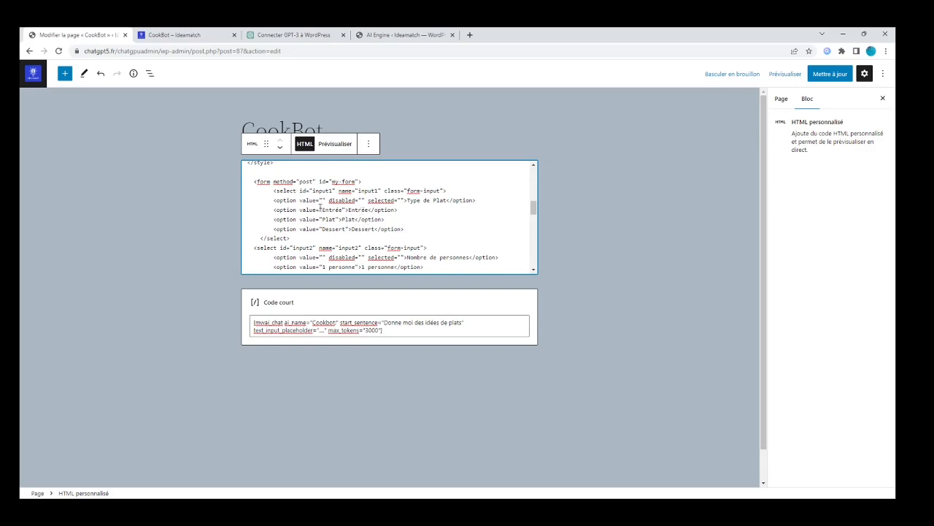
{"action": "scroll", "coordinate": [343, 219], "scroll_direction": "down", "scroll_amount": 3}
{"action": "scroll", "coordinate": [320, 206], "scroll_direction": "up", "scroll_amount": 2}
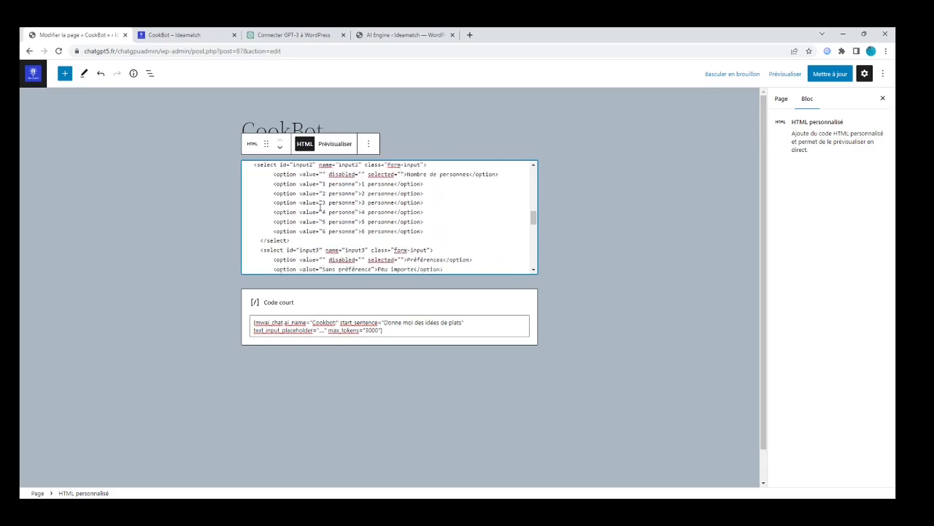
{"action": "left_click", "coordinate": [207, 37]}
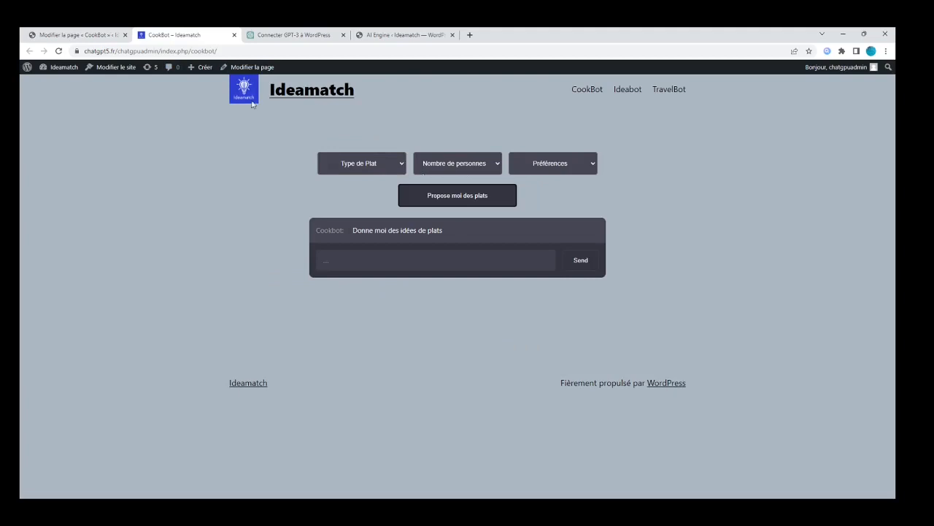
{"action": "left_click", "coordinate": [73, 34]}
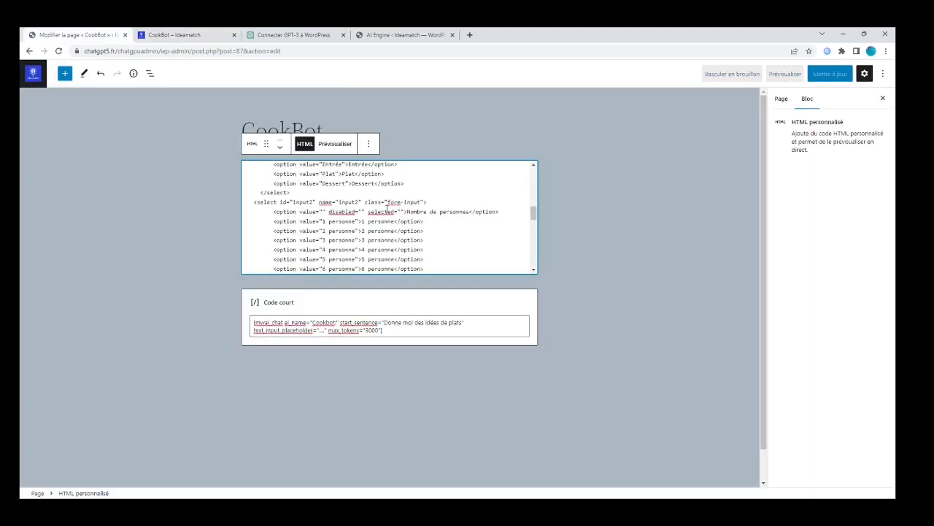
Compare the code of the Préférences list and the Propose moi des plats submit button with the published form
{"action": "scroll", "coordinate": [385, 205], "scroll_direction": "down", "scroll_amount": 2}
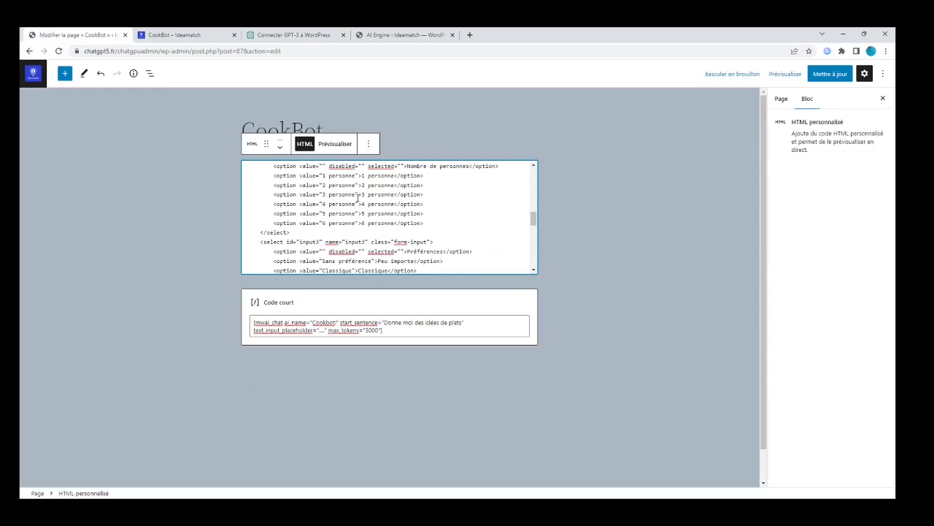
{"action": "scroll", "coordinate": [368, 212], "scroll_direction": "down", "scroll_amount": 2}
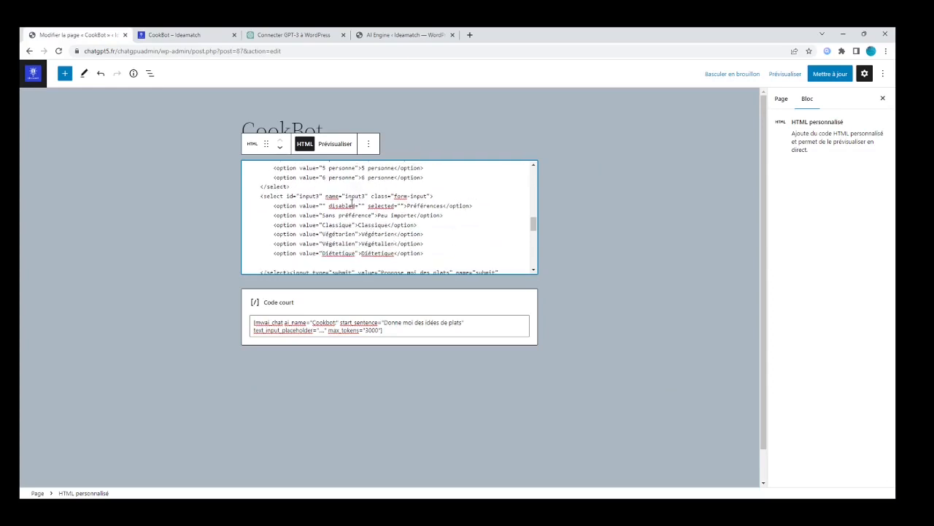
{"action": "left_click", "coordinate": [194, 35]}
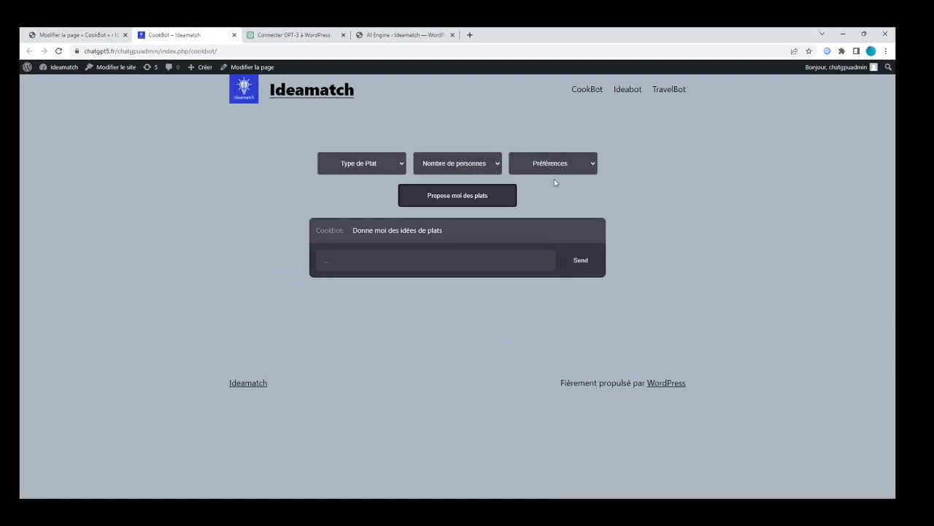
{"action": "left_click", "coordinate": [92, 35]}
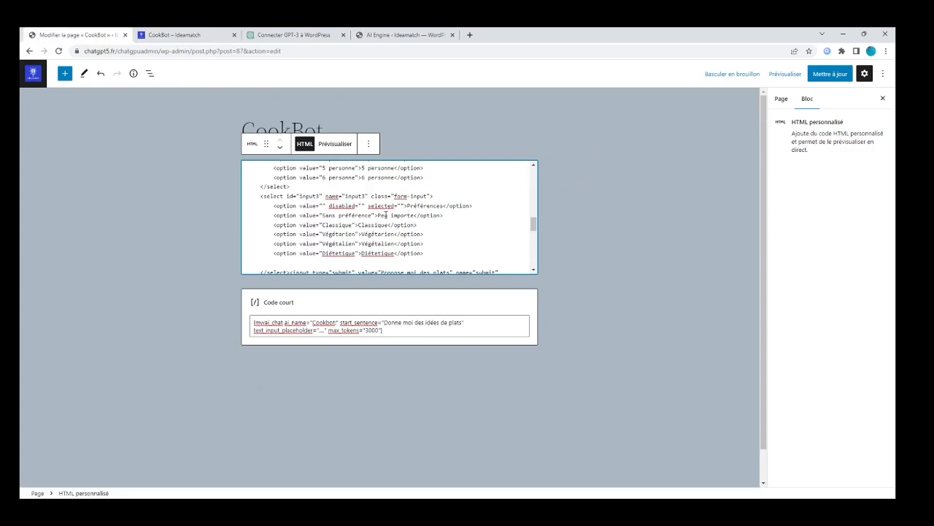
{"action": "scroll", "coordinate": [386, 215], "scroll_direction": "down", "scroll_amount": 1}
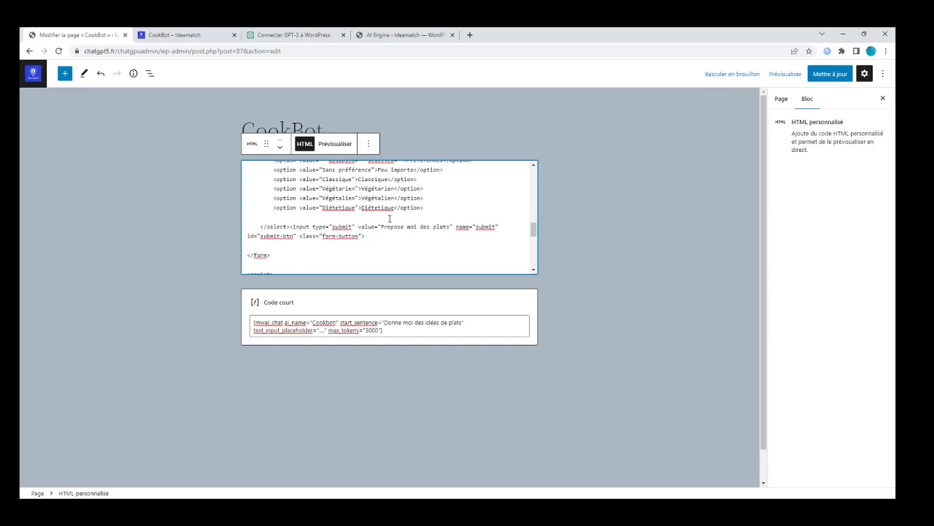
{"action": "left_click", "coordinate": [205, 37]}
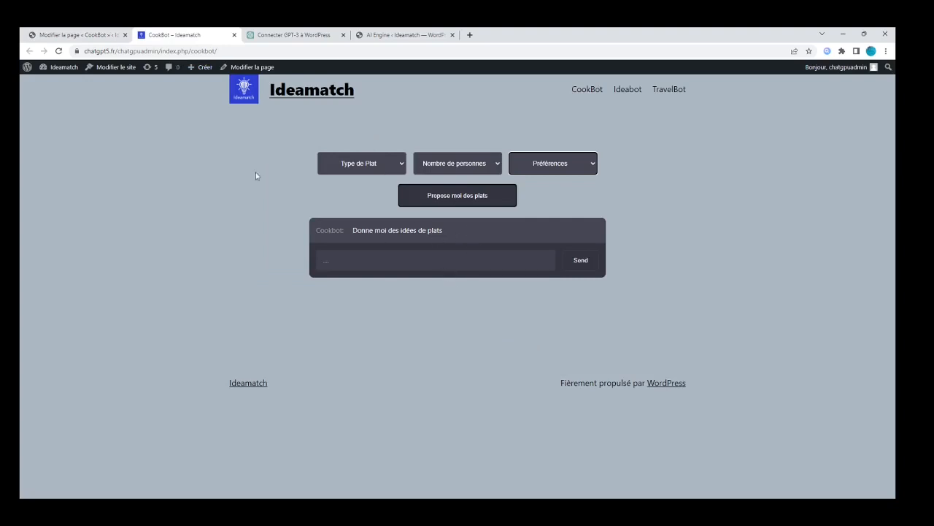
{"action": "left_click", "coordinate": [104, 35]}
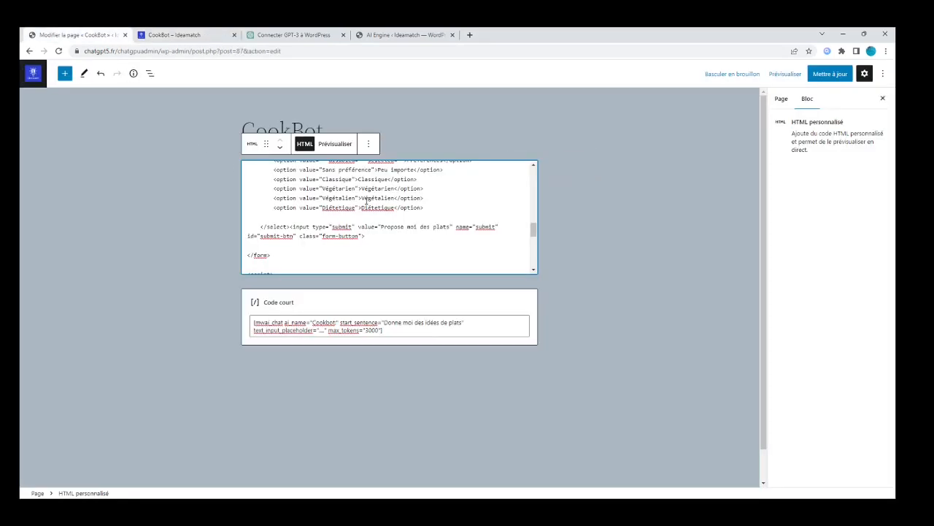
Review the script's mwai-chat selectors and inspect the matching mwai-input text area and button in the published page's developer tools
{"action": "scroll", "coordinate": [385, 215], "scroll_direction": "down", "scroll_amount": 1}
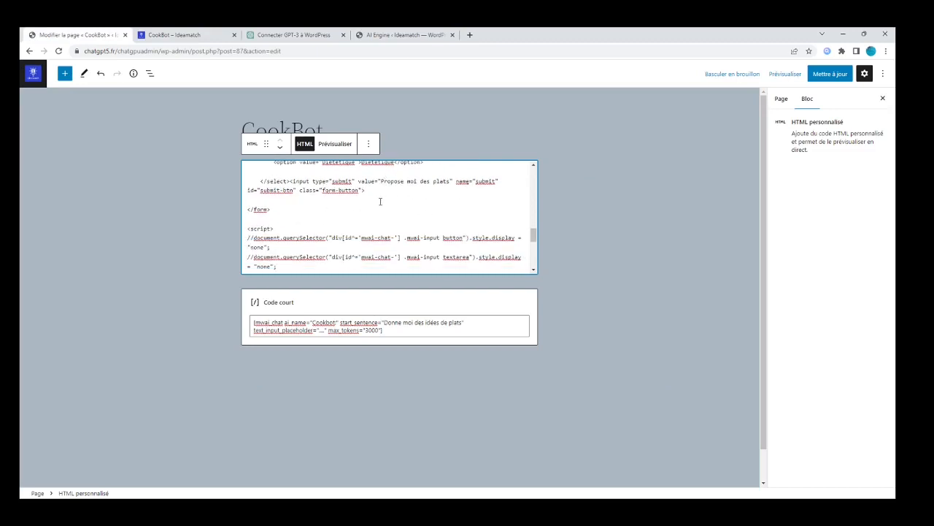
{"action": "scroll", "coordinate": [318, 202], "scroll_direction": "down", "scroll_amount": 1}
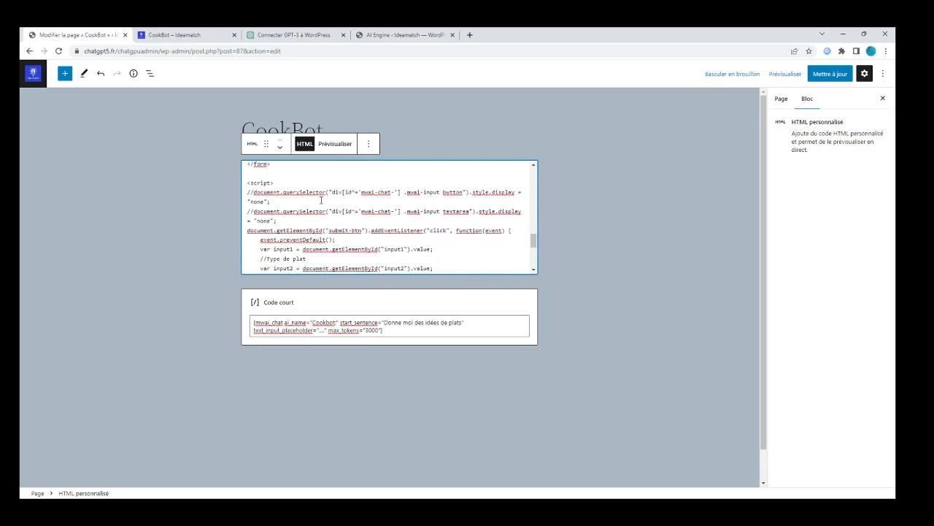
{"action": "left_click", "coordinate": [190, 36]}
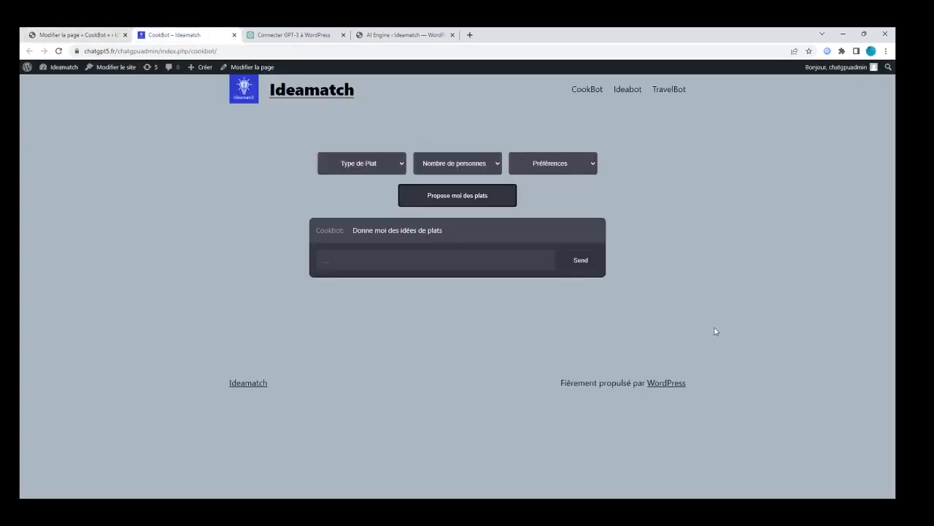
{"action": "key", "text": "F12"}
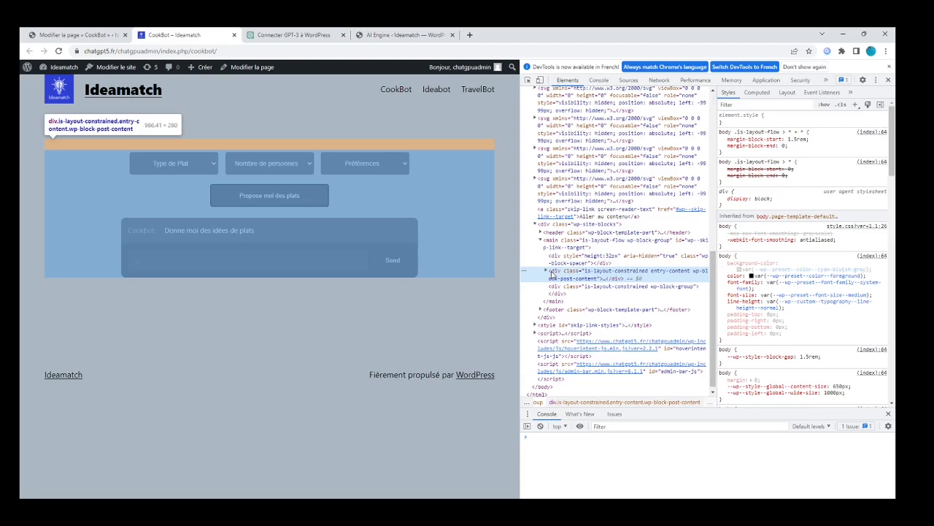
{"action": "left_click", "coordinate": [546, 271]}
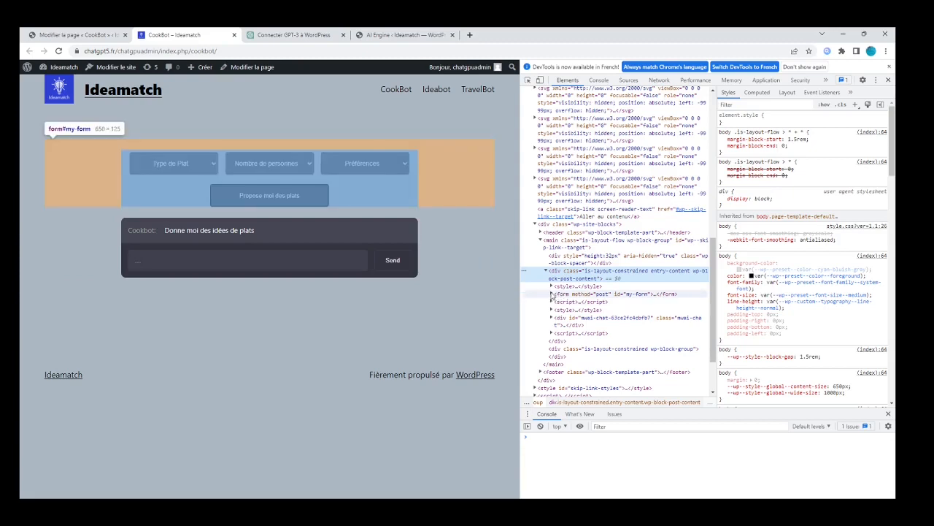
{"action": "left_click", "coordinate": [552, 318]}
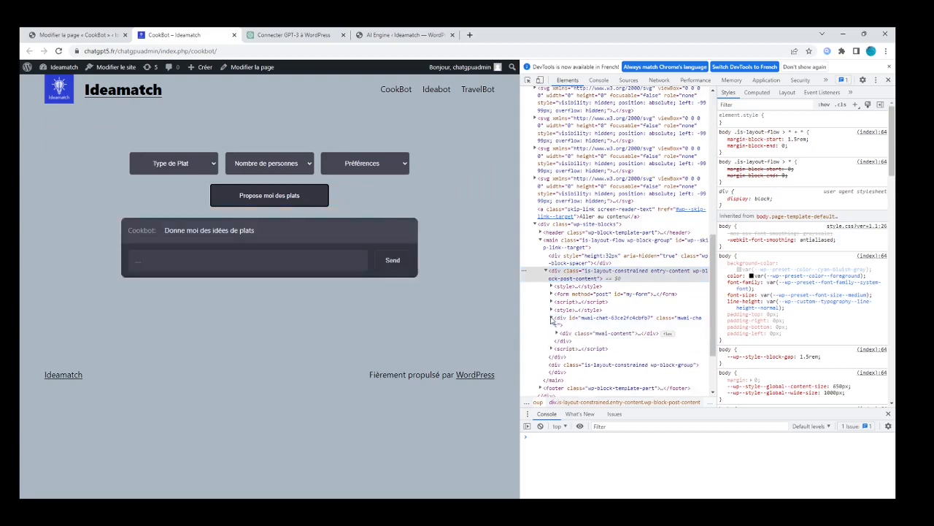
{"action": "left_click", "coordinate": [557, 334]}
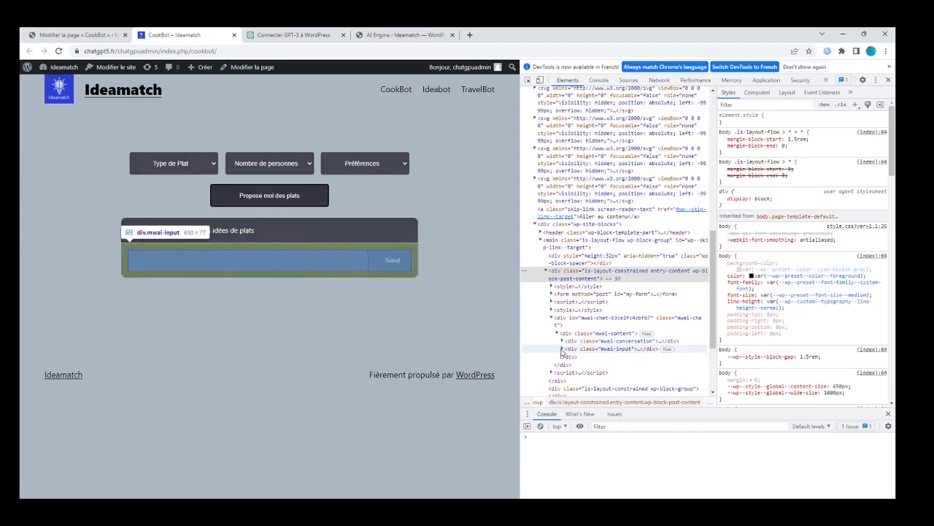
{"action": "left_click", "coordinate": [562, 349]}
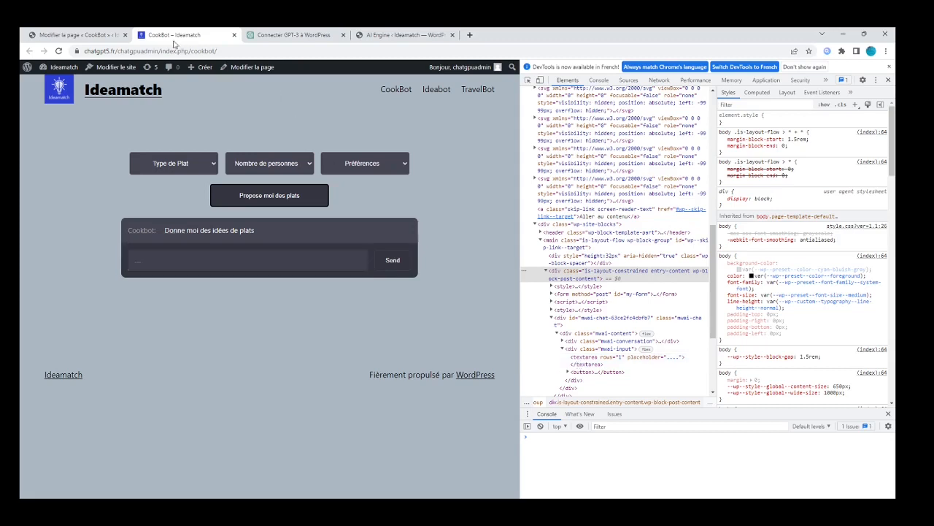
Uncomment the two script lines that hide the chatbot's send button and text area, and return to the published CookBot page
{"action": "left_click", "coordinate": [97, 35]}
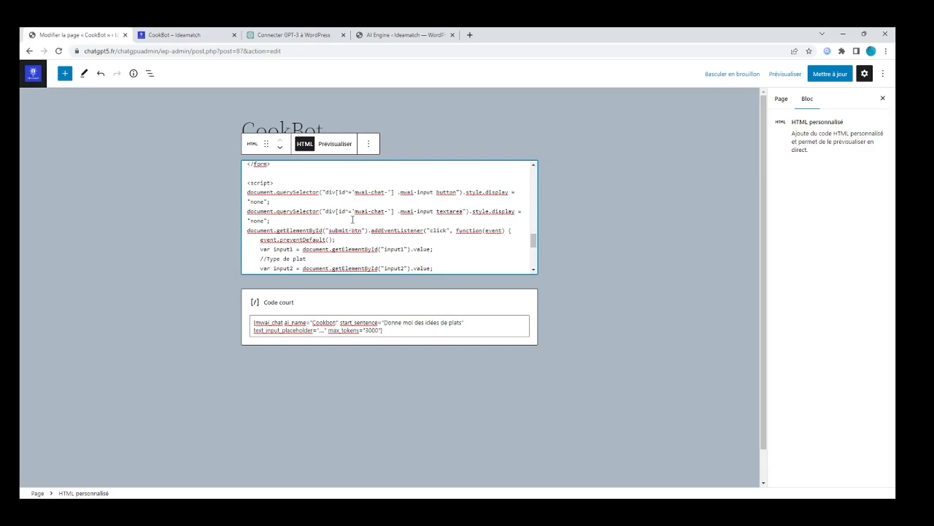
{"action": "scroll", "coordinate": [353, 219], "scroll_direction": "up", "scroll_amount": 2}
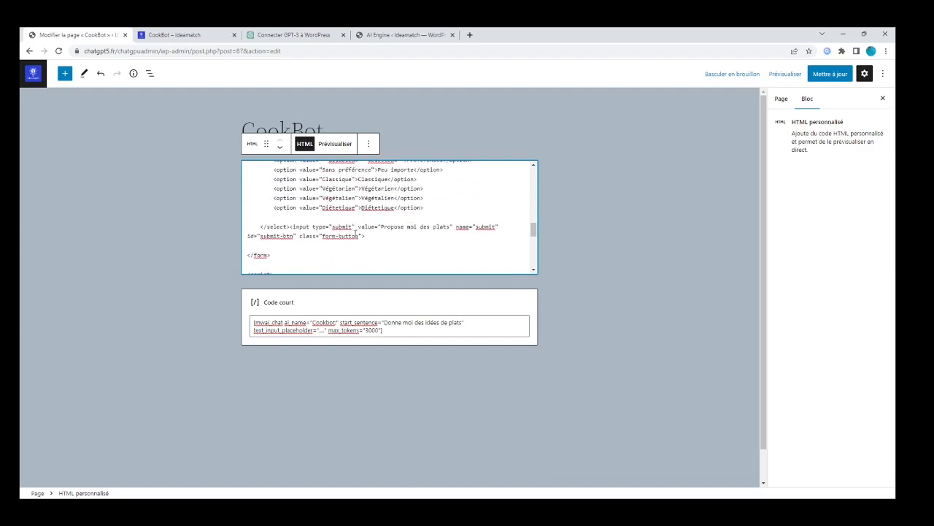
{"action": "left_click", "coordinate": [199, 38]}
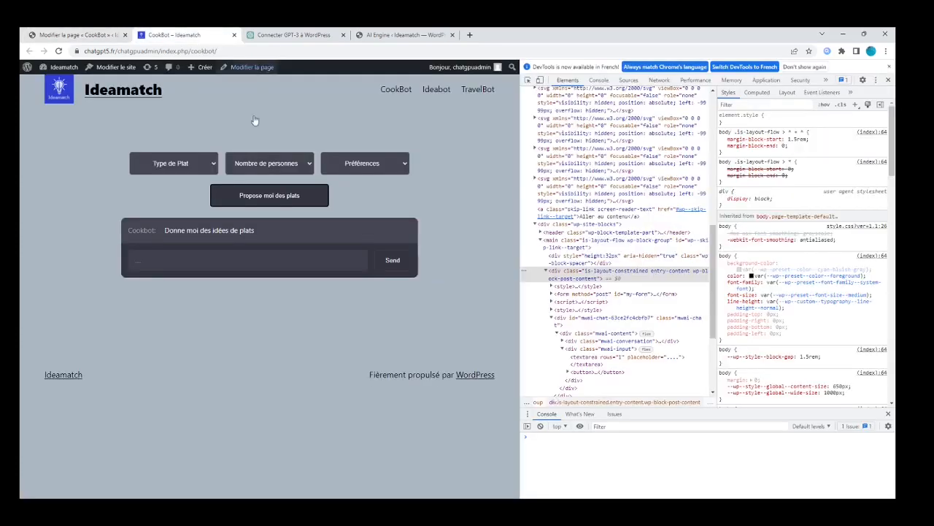
Review the submit-btn click listener in the HTML block's script, including event.preventDefault() and the input1 variable
{"action": "left_click", "coordinate": [104, 36]}
{"action": "scroll", "coordinate": [383, 210], "scroll_direction": "down", "scroll_amount": 1}
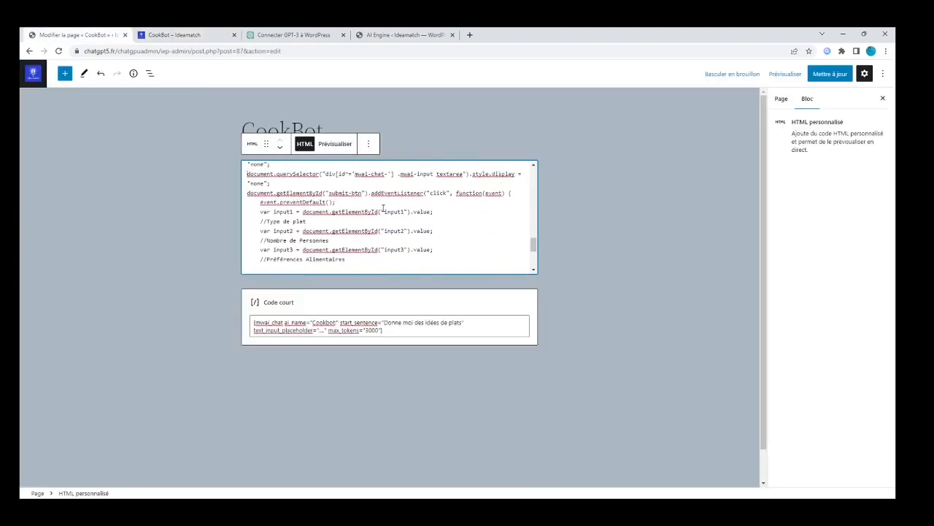
{"action": "scroll", "coordinate": [382, 209], "scroll_direction": "up", "scroll_amount": 1}
{"action": "scroll", "coordinate": [382, 209], "scroll_direction": "down", "scroll_amount": 1}
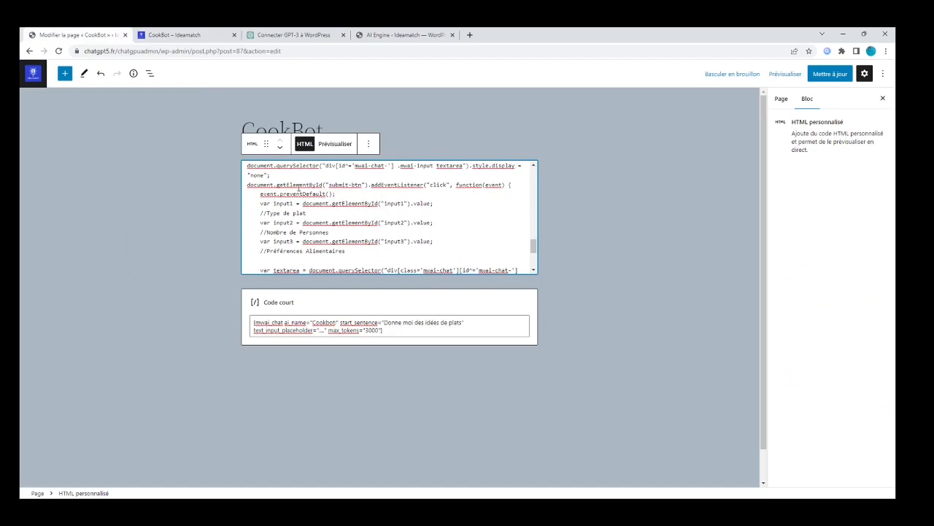
{"action": "left_click_drag", "start_coordinate": [260, 194], "coordinate": [337, 194]}
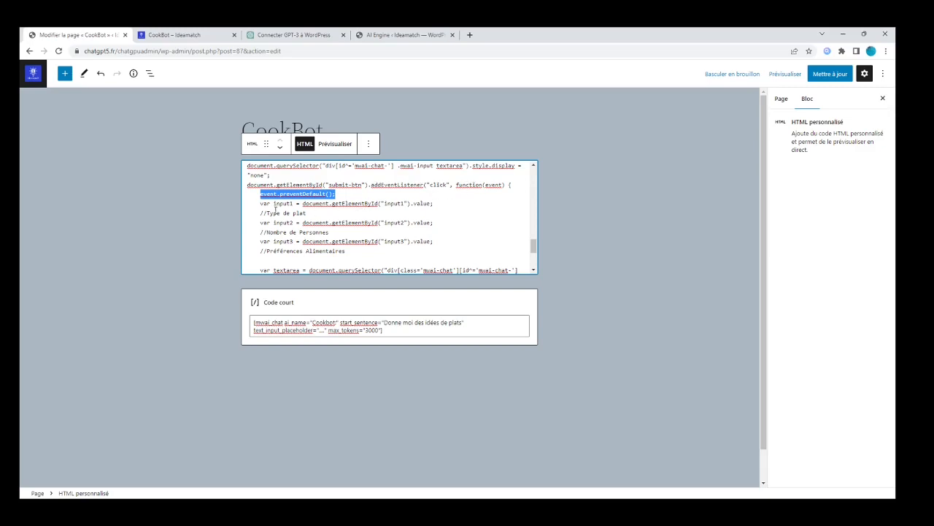
{"action": "left_click_drag", "start_coordinate": [260, 204], "coordinate": [369, 208]}
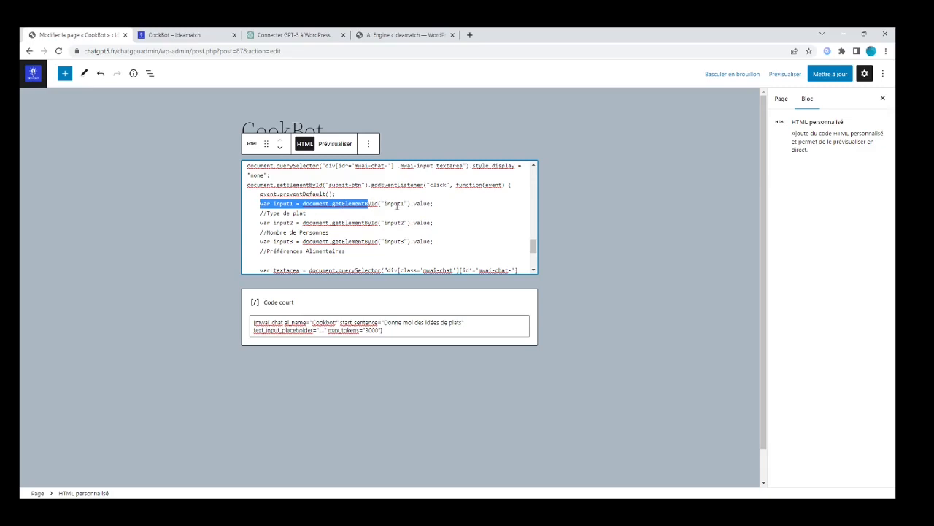
Compare the form's select ids and submit button code with the script's input1, input2 and input3 variables
{"action": "scroll", "coordinate": [398, 205], "scroll_direction": "up", "scroll_amount": 6}
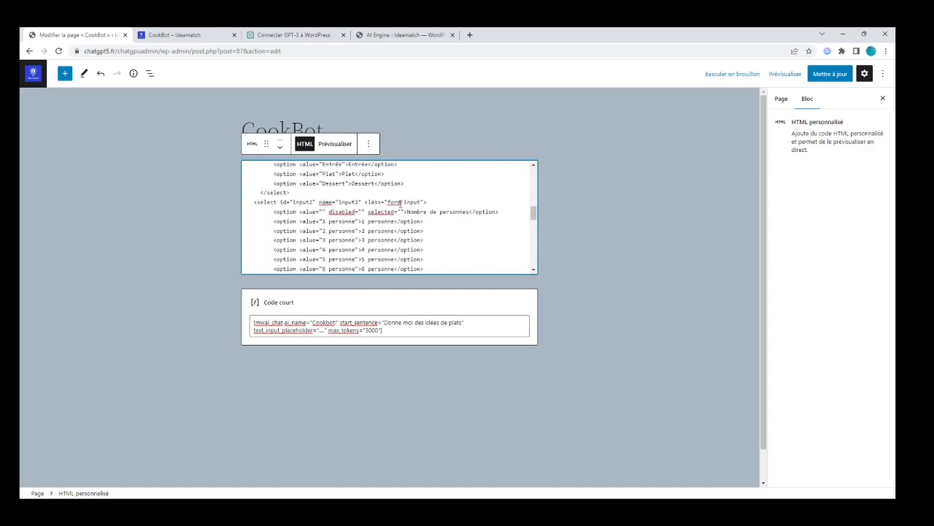
{"action": "scroll", "coordinate": [400, 204], "scroll_direction": "up", "scroll_amount": 2}
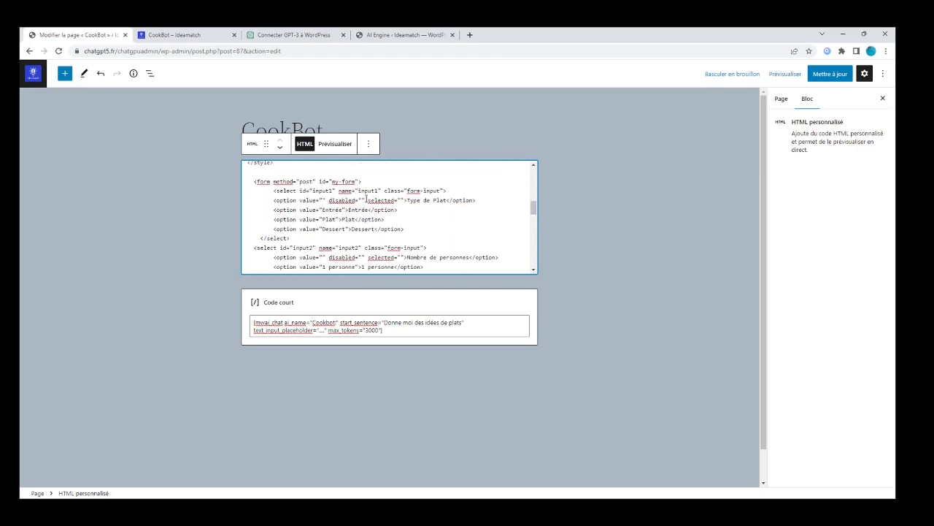
{"action": "scroll", "coordinate": [369, 225], "scroll_direction": "down", "scroll_amount": 8}
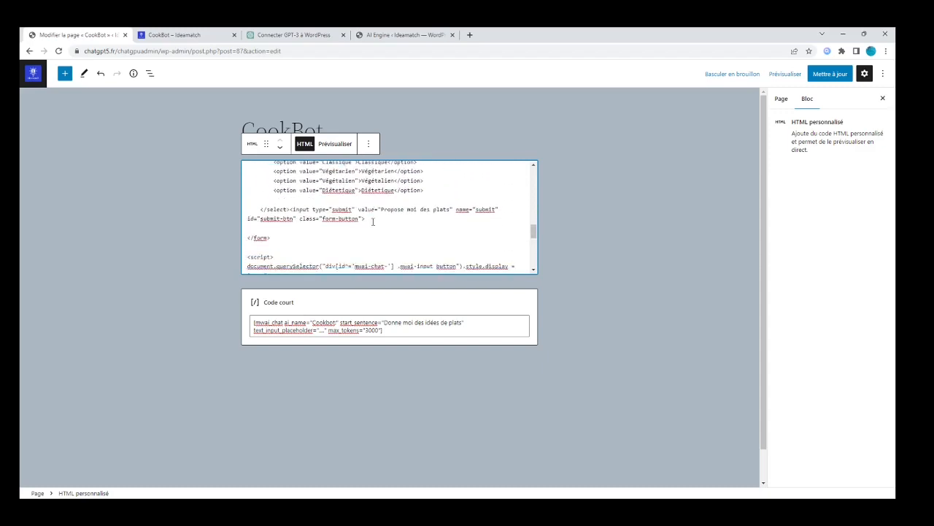
{"action": "scroll", "coordinate": [372, 222], "scroll_direction": "down", "scroll_amount": 2}
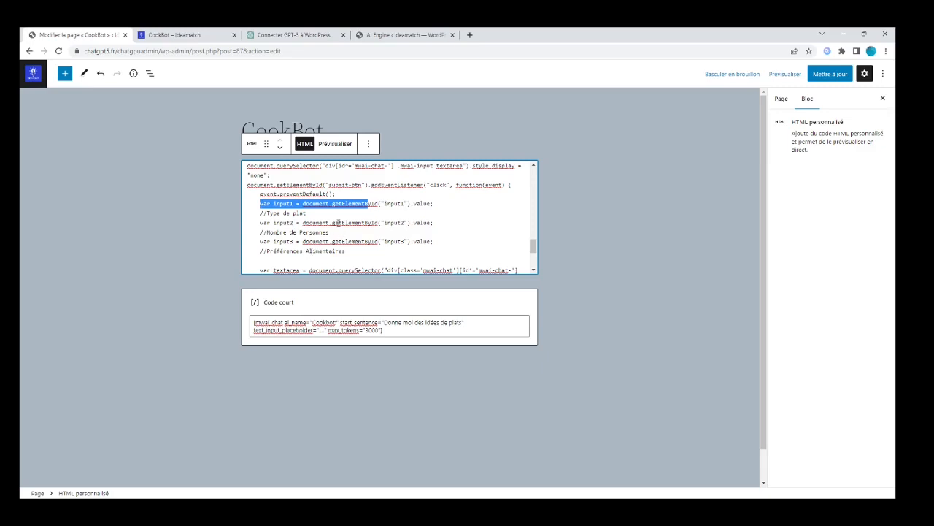
Compare the script's mwai-input and textarea selectors with the chatbot's text area element in the published page's developer tools
{"action": "scroll", "coordinate": [339, 223], "scroll_direction": "down", "scroll_amount": 1}
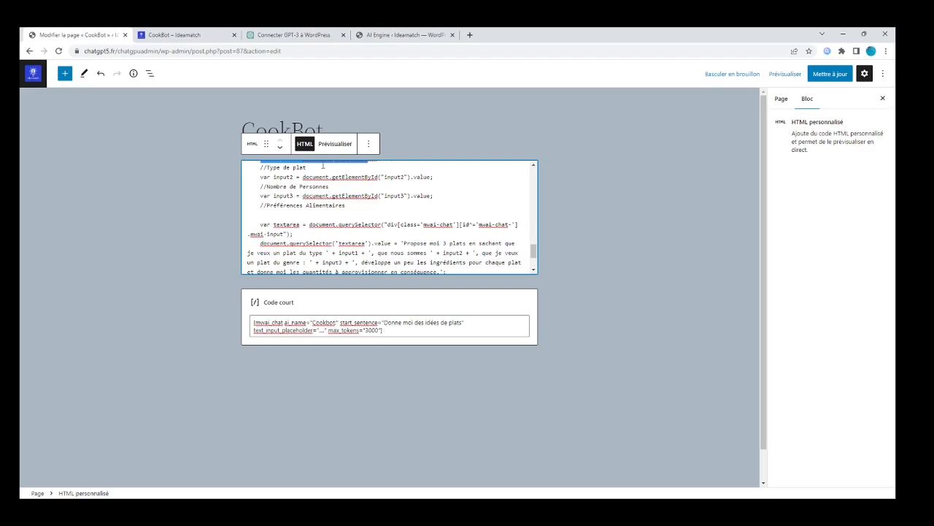
{"action": "left_click", "coordinate": [203, 40]}
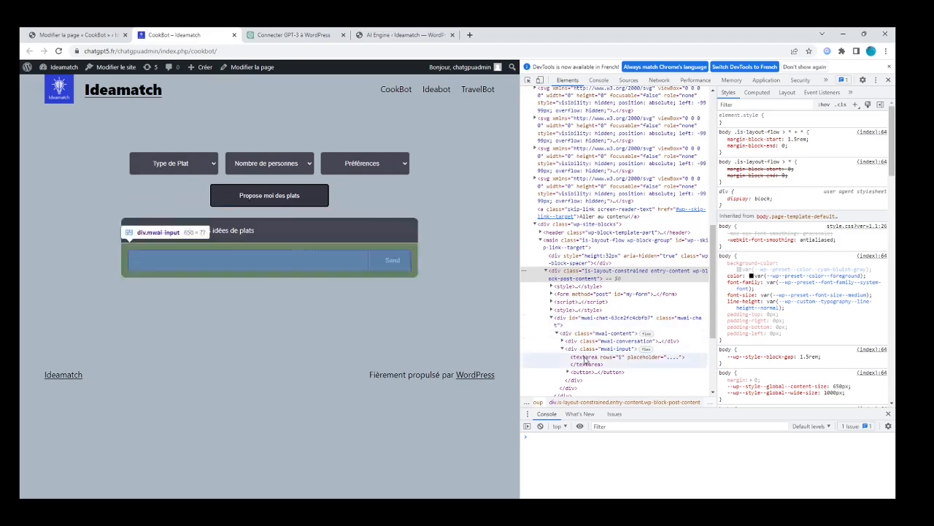
{"action": "left_click", "coordinate": [113, 37]}
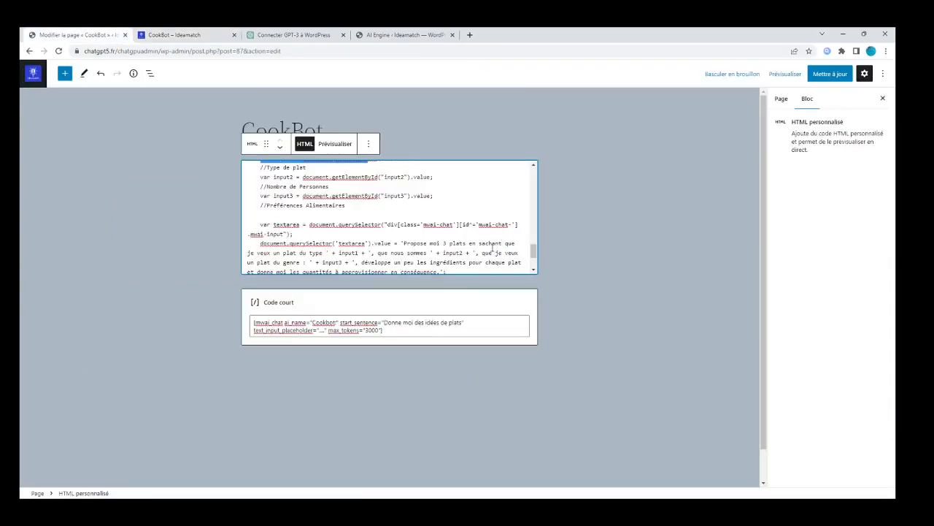
{"action": "left_click_drag", "start_coordinate": [284, 234], "coordinate": [250, 234]}
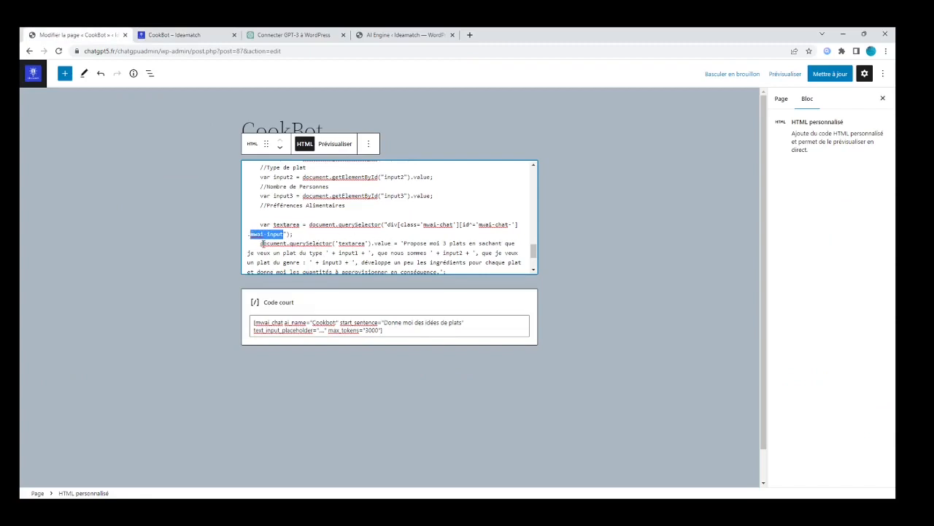
{"action": "left_click_drag", "start_coordinate": [261, 243], "coordinate": [289, 243]}
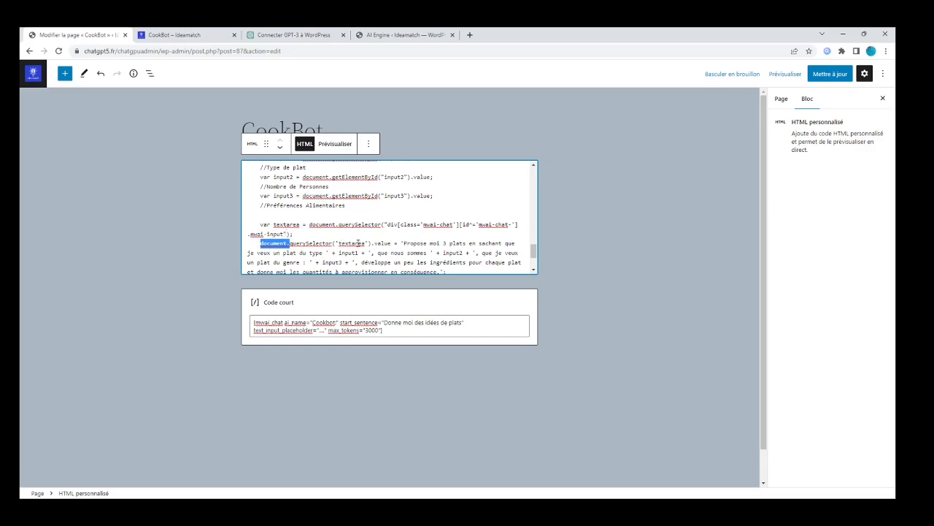
Examine the French prompt string assigned to the textarea and how it combines the input1, input2 and input3 values
{"action": "scroll", "coordinate": [371, 221], "scroll_direction": "down", "scroll_amount": 1}
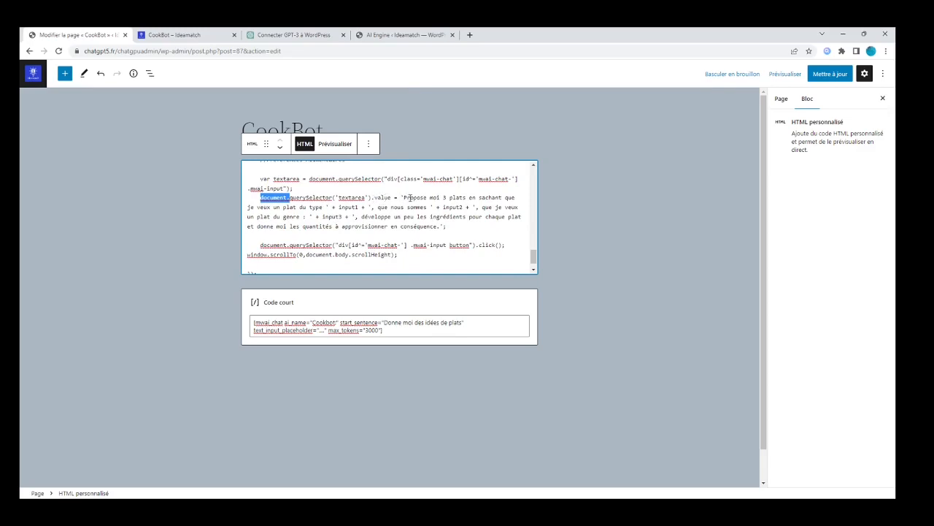
{"action": "left_click_drag", "start_coordinate": [402, 198], "coordinate": [448, 227]}
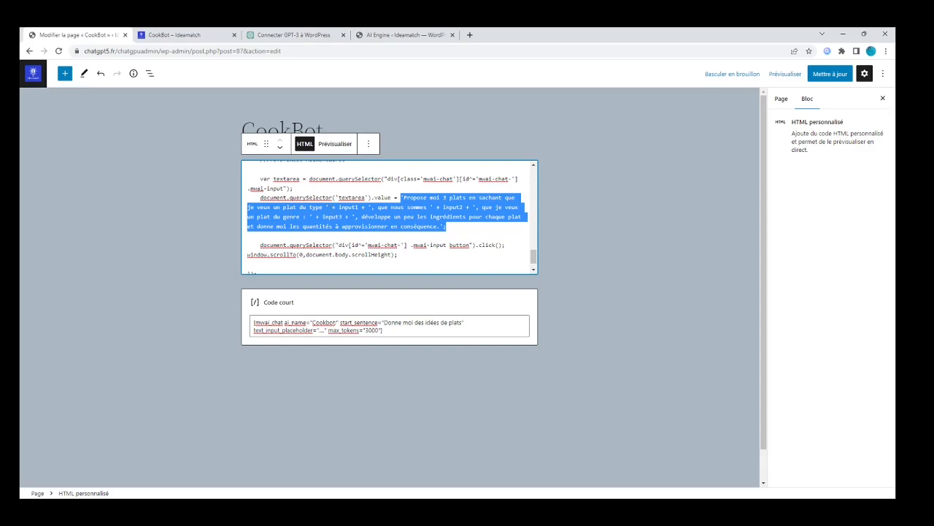
{"action": "scroll", "coordinate": [298, 213], "scroll_direction": "up", "scroll_amount": 3}
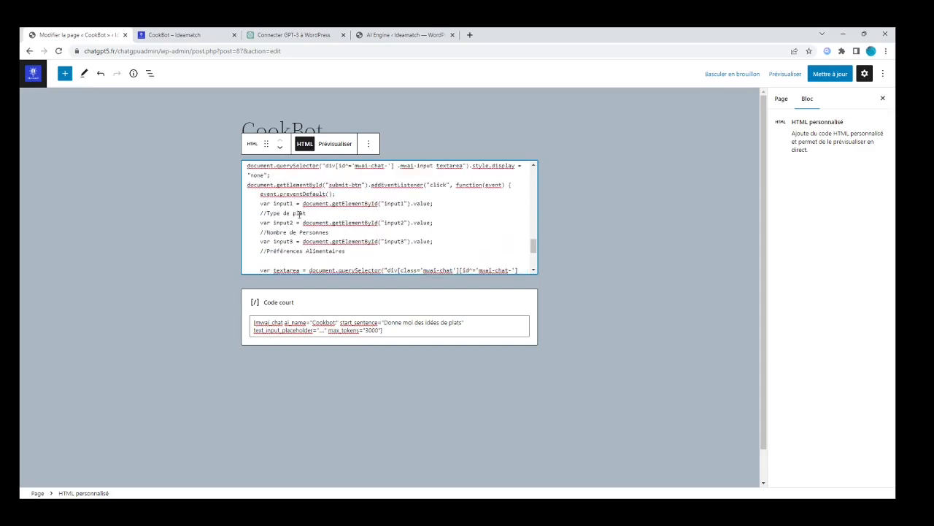
{"action": "scroll", "coordinate": [299, 213], "scroll_direction": "down", "scroll_amount": 3}
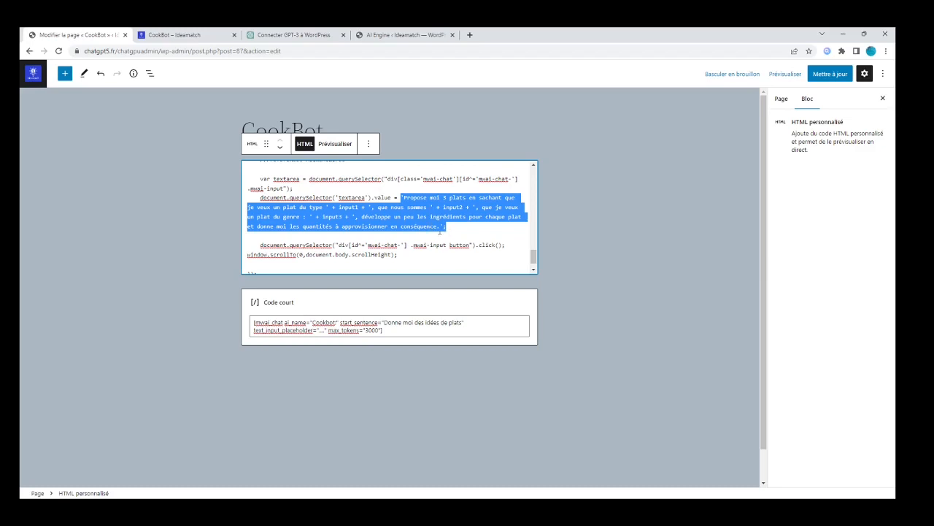
Review the script line that triggers the mwai-input button and the window.scrollTo line against the published chatbot's Send button
{"action": "scroll", "coordinate": [387, 217], "scroll_direction": "down", "scroll_amount": 1}
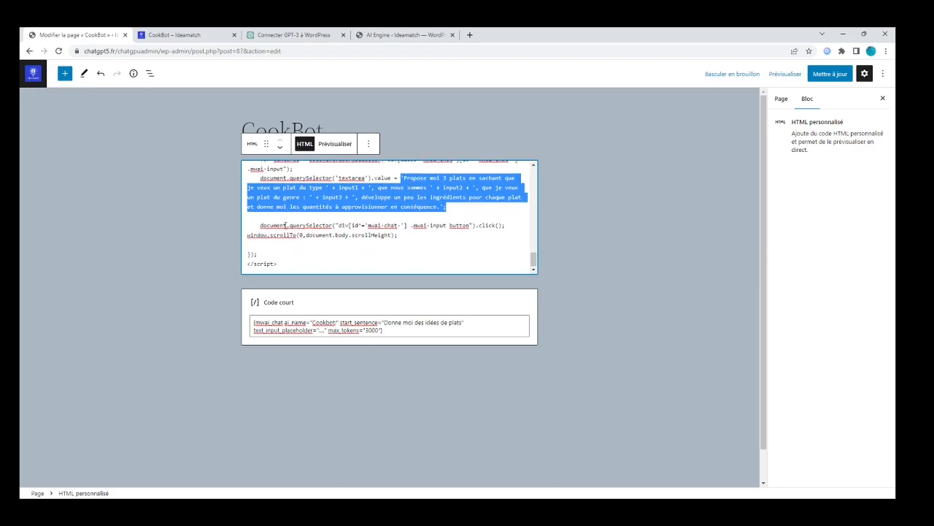
{"action": "left_click_drag", "start_coordinate": [261, 226], "coordinate": [507, 226]}
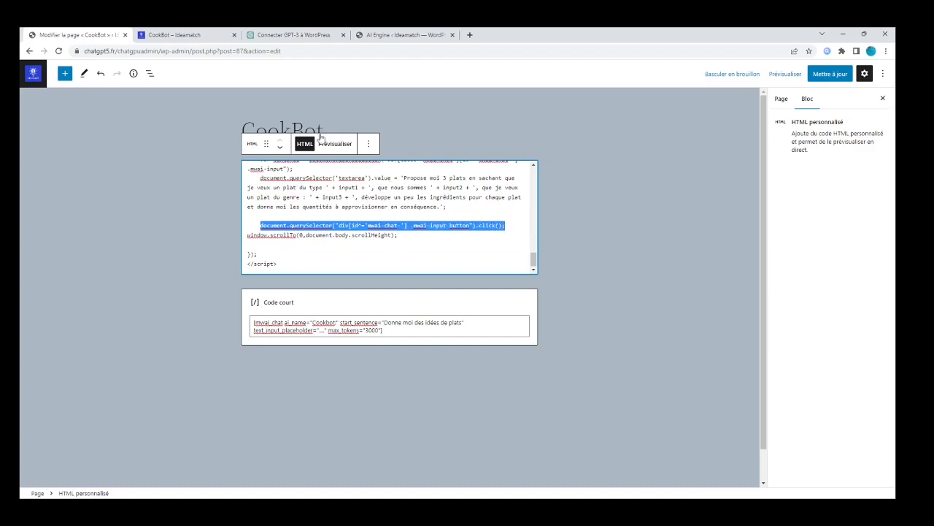
{"action": "left_click", "coordinate": [210, 37]}
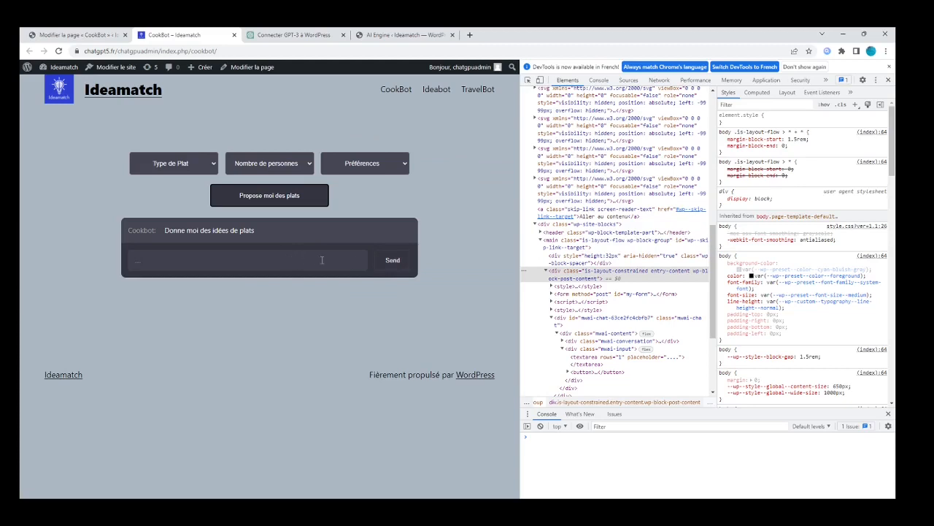
{"action": "left_click", "coordinate": [114, 36]}
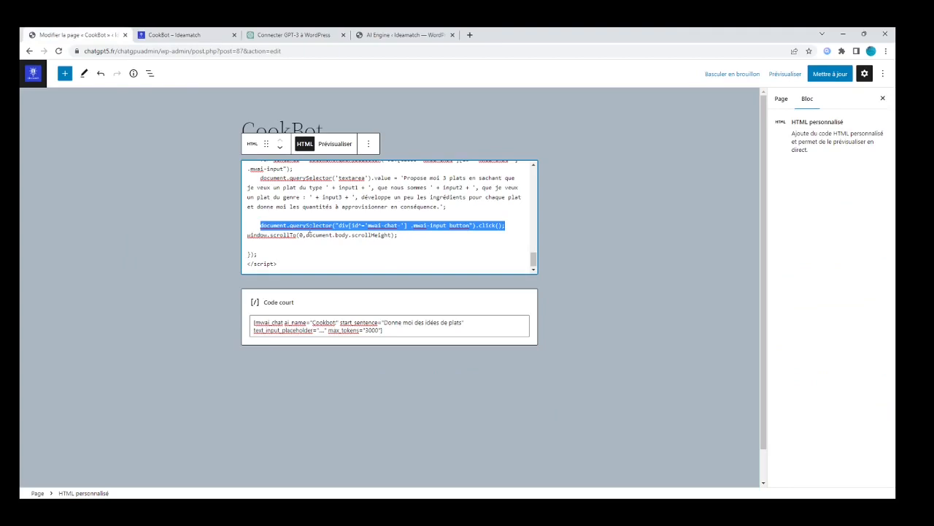
{"action": "left_click", "coordinate": [197, 36]}
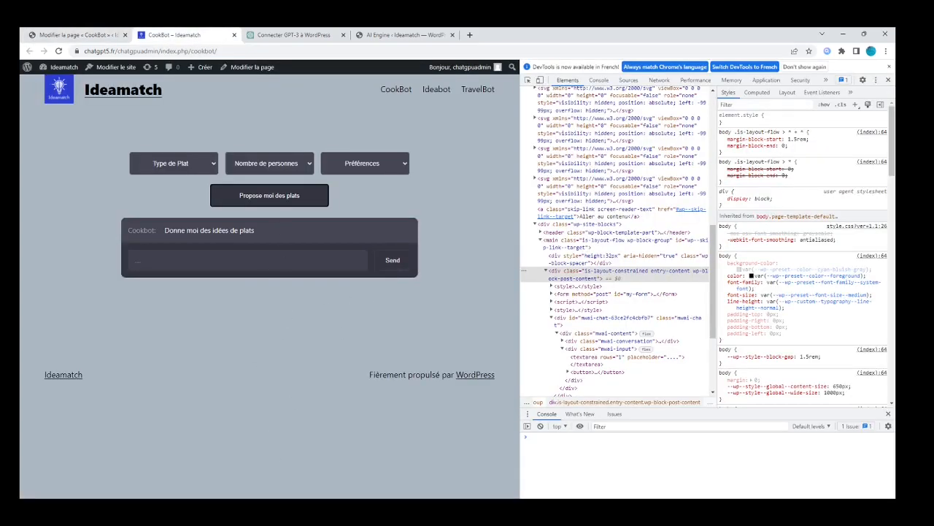
{"action": "left_click", "coordinate": [100, 36]}
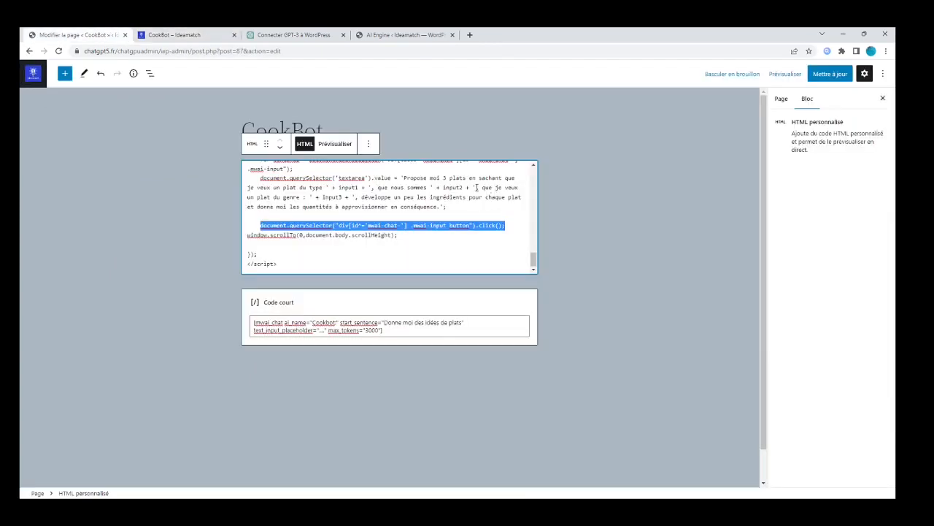
{"action": "scroll", "coordinate": [489, 234], "scroll_direction": "up", "scroll_amount": 3}
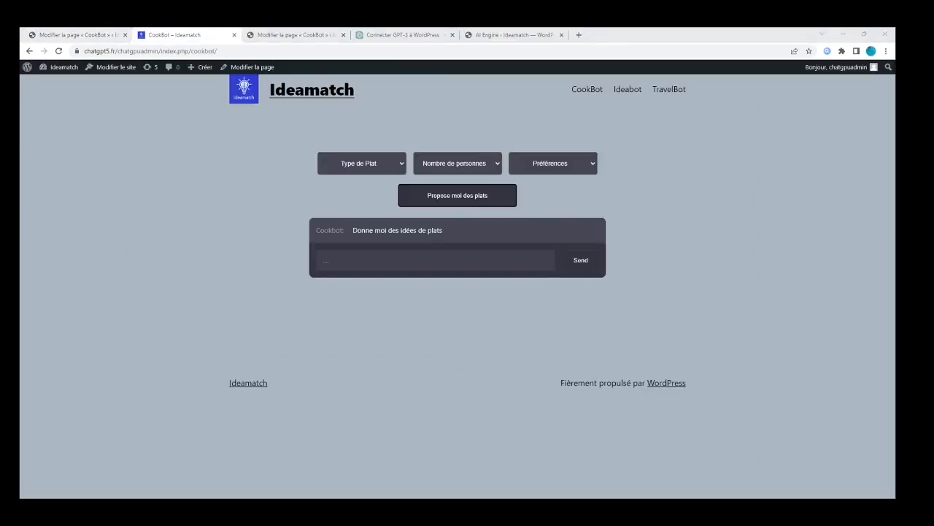
Test the published CookBot form by requesting dishes with Entrée, 3 personne and Diétetique, and view the chatbot's reply
{"action": "left_click", "coordinate": [381, 168]}
{"action": "left_click", "coordinate": [371, 185]}
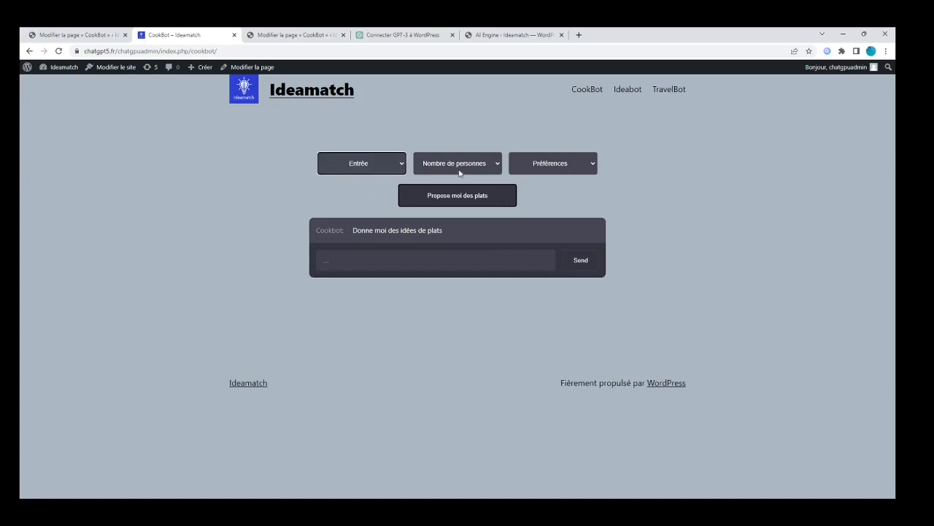
{"action": "left_click", "coordinate": [467, 208]}
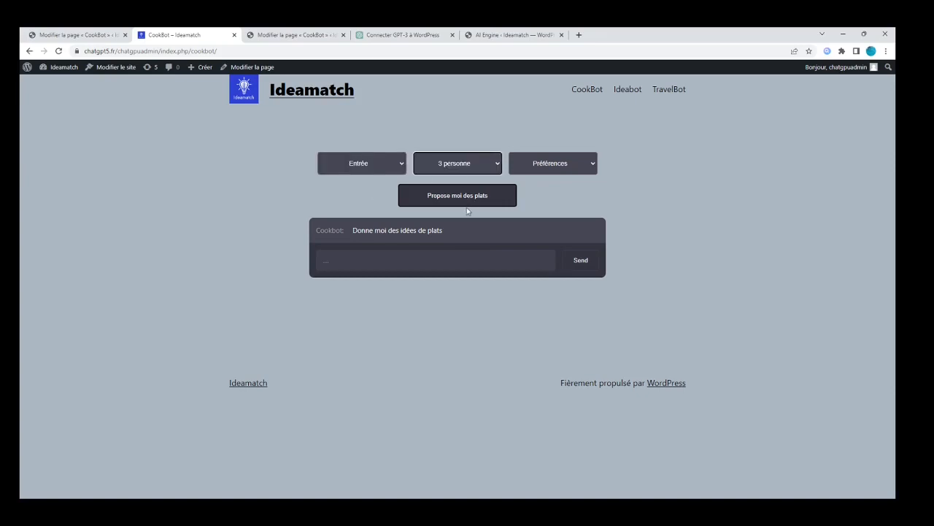
{"action": "left_click", "coordinate": [555, 172]}
{"action": "left_click", "coordinate": [557, 219]}
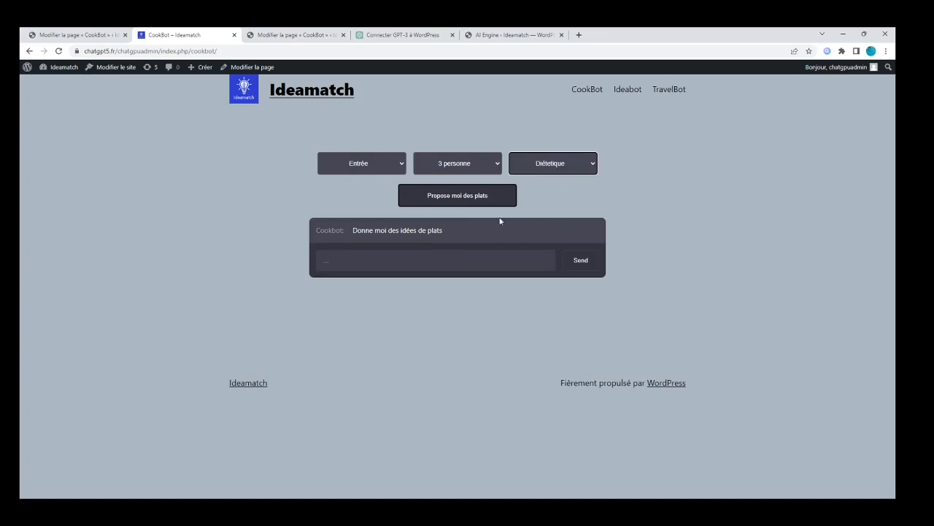
{"action": "left_click", "coordinate": [472, 196]}
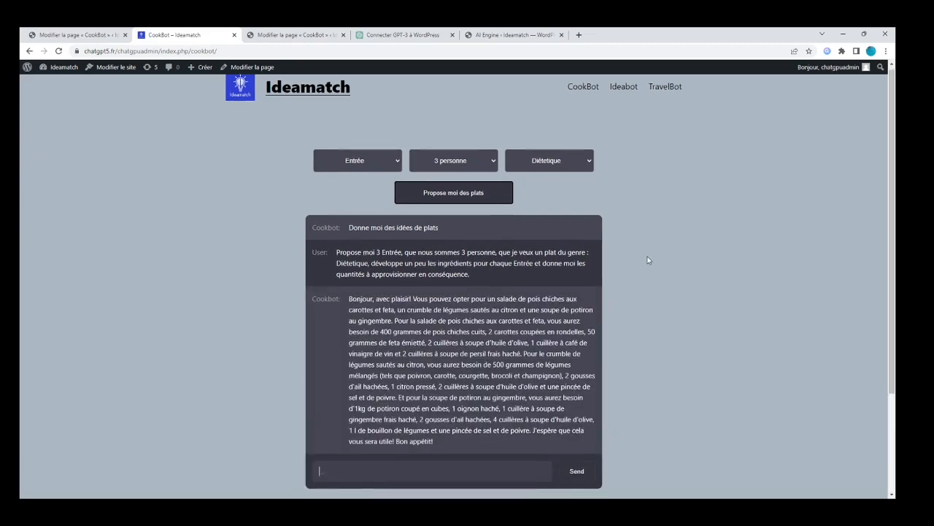
{"action": "scroll", "coordinate": [628, 262], "scroll_direction": "down", "scroll_amount": 1}
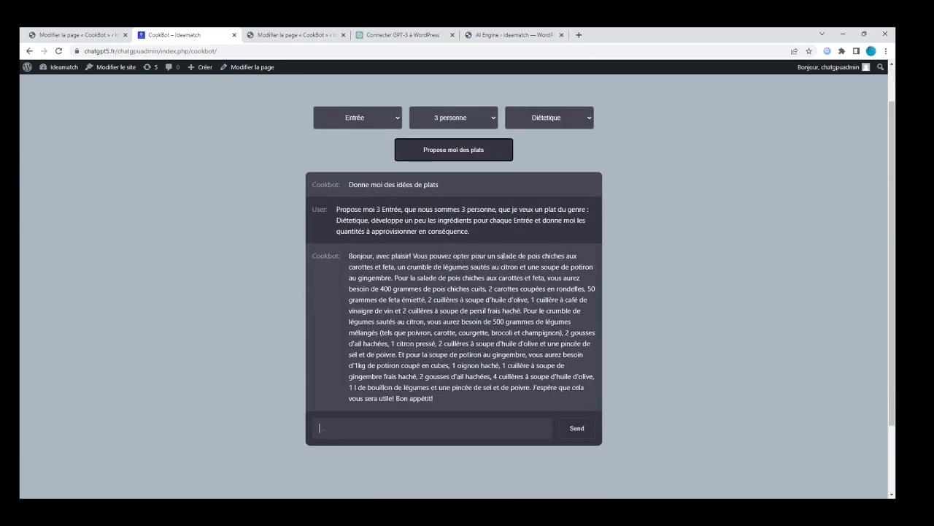